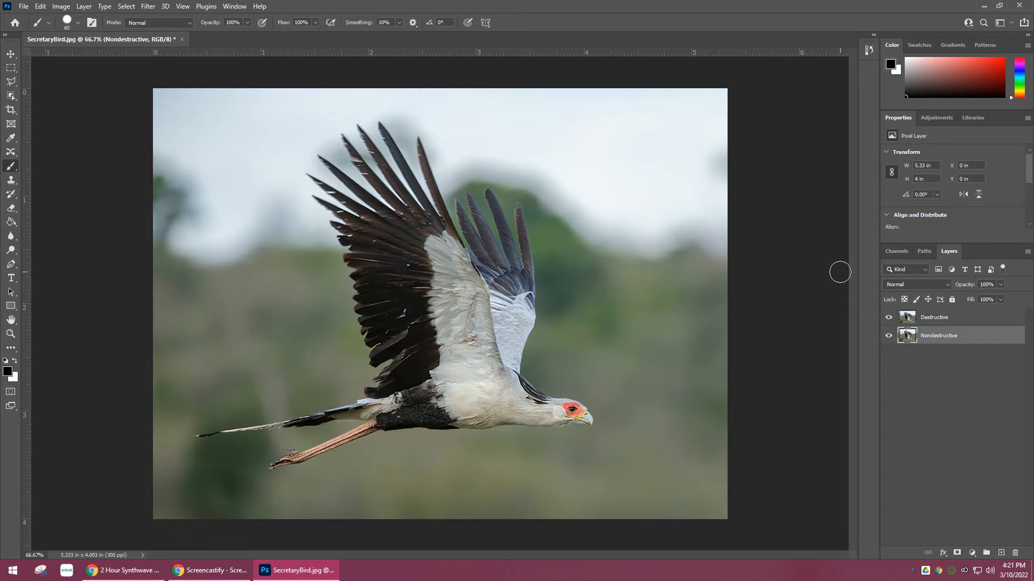
- On the Destructive layer, replace an area about 0.81 by 1.33 in on the dark upper wing with blurred background using the Patch tool
click(924, 319)
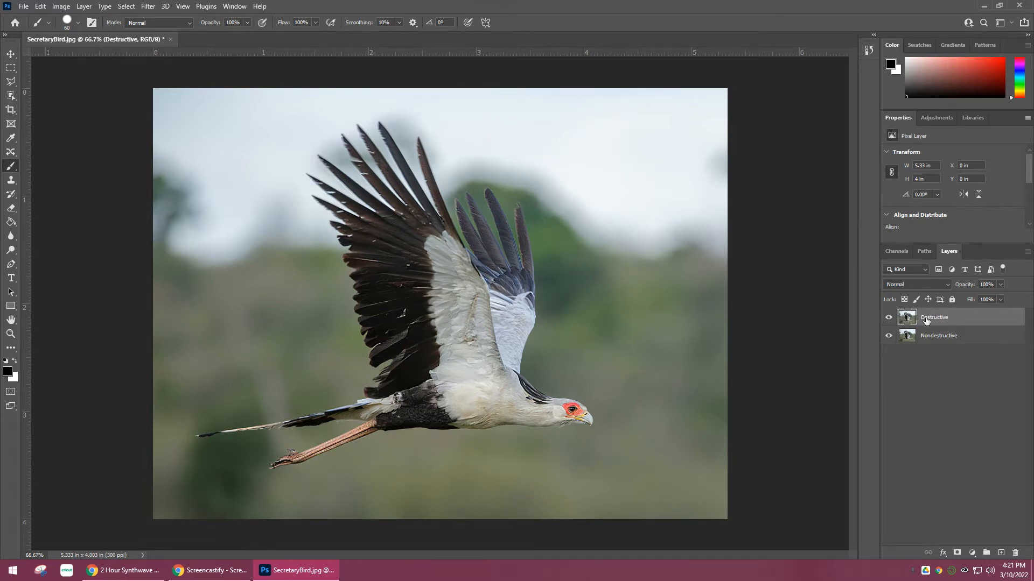
right_click(12, 154)
click(65, 172)
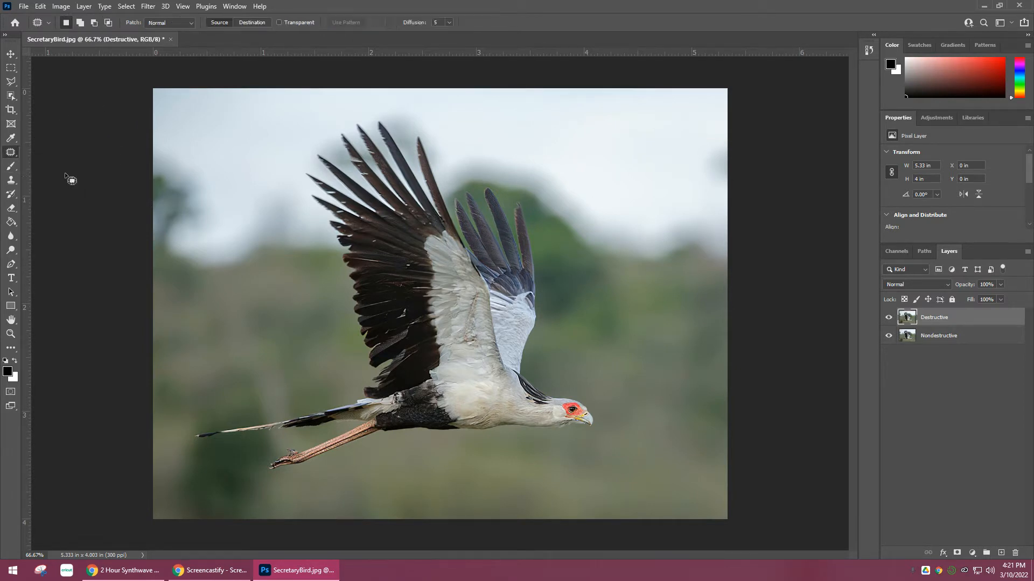
mouse_move(427, 174)
mouse_down()
mouse_move(436, 275)
mouse_move(437, 180)
mouse_up()
mouse_move(408, 241)
mouse_down()
mouse_move(536, 221)
mouse_move(597, 243)
mouse_move(614, 285)
mouse_up()
key(ctrl+d)
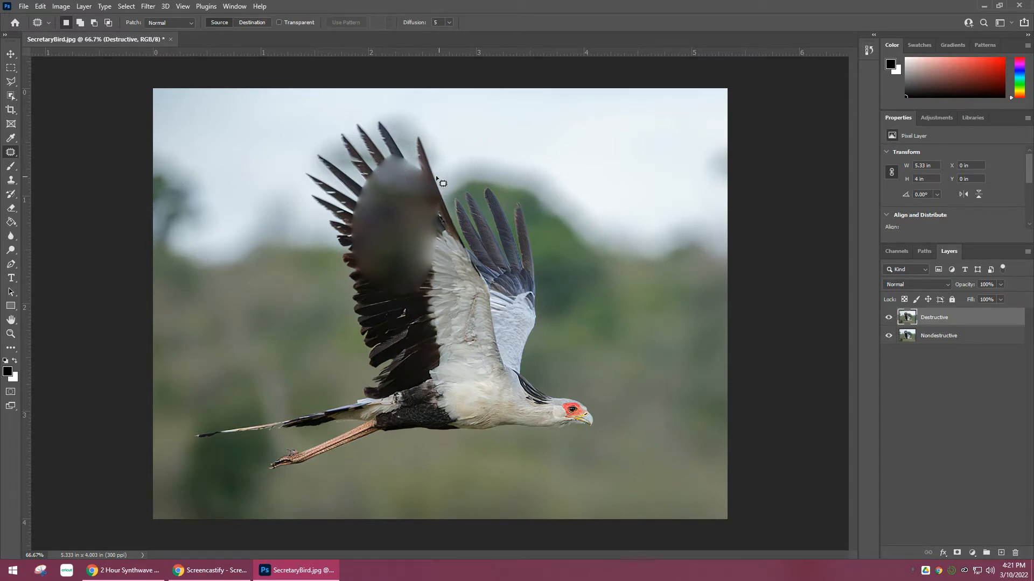
- Outline a lower wing area about 0.68 by 1.04 in with the Content-Aware Move tool, and cut it out with the Nondestructive layer hidden
right_click(11, 156)
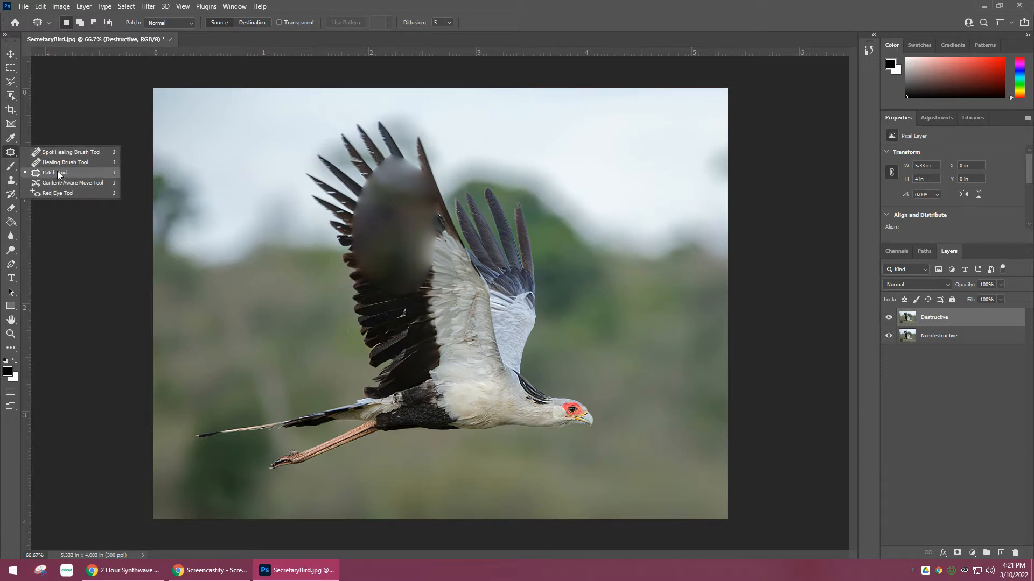
click(60, 180)
drag(371, 256, 373, 257)
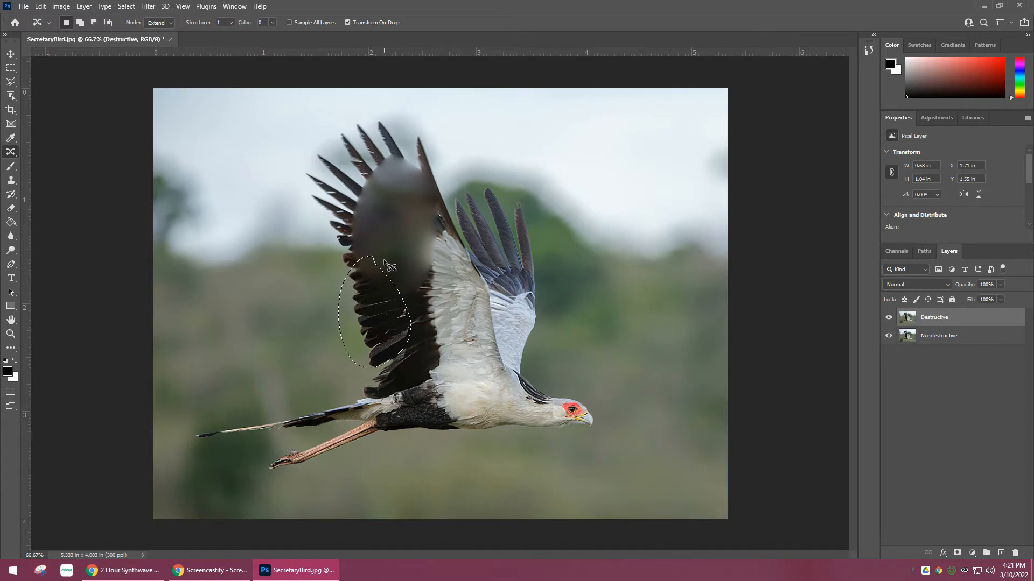
click(442, 278)
click(888, 335)
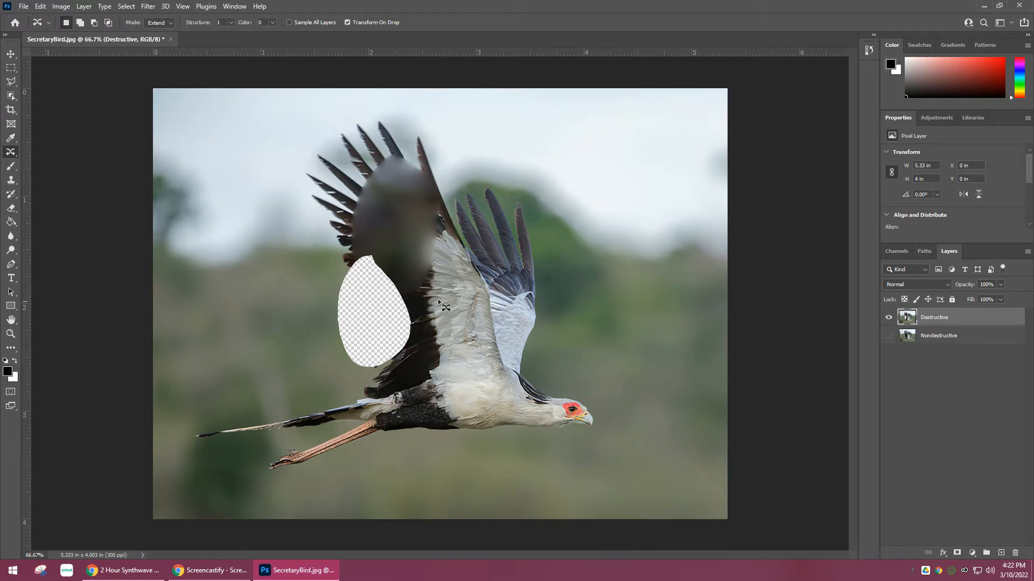
- Undo the wing cut-out and the patch on the Destructive layer, and hide the Nondestructive layer
key(ctrl+z)
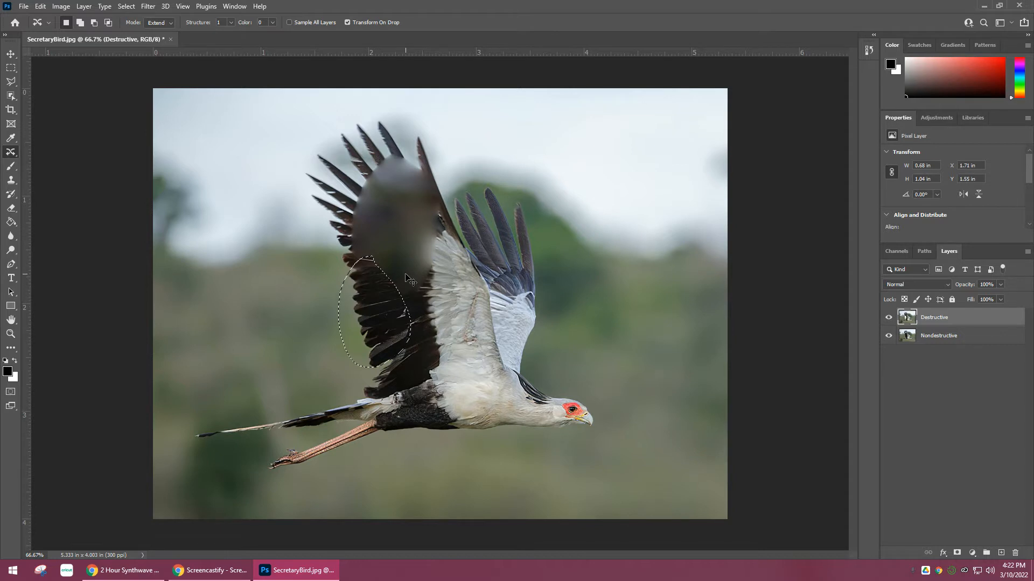
key(ctrl+z)
key(ctrl+z)
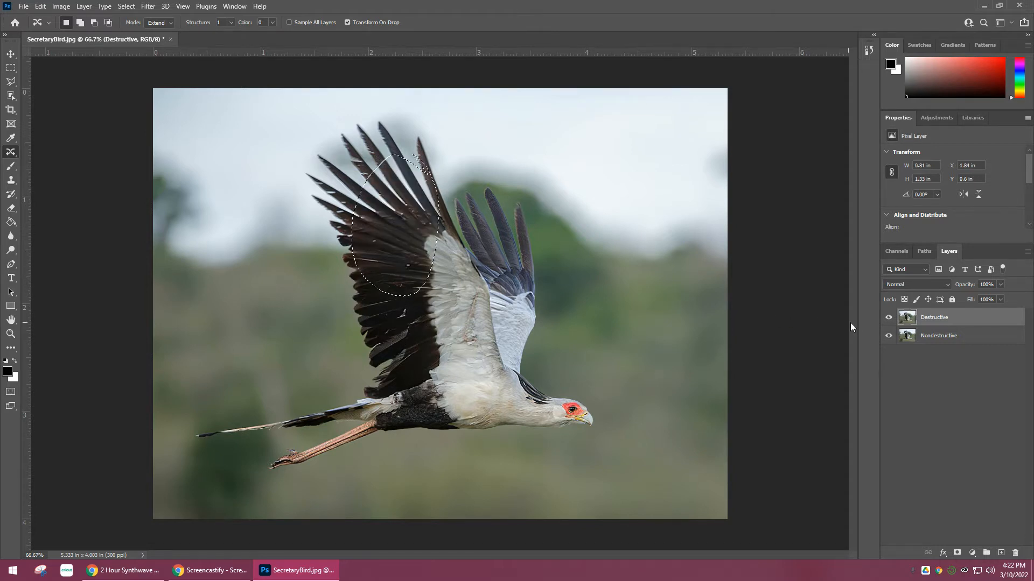
click(888, 336)
key(ctrl+z)
- Select the whole bird on the Destructive layer with the Object Selection tool, and undo a trial deletion of it
drag(10, 96, 35, 96)
drag(198, 104, 694, 490)
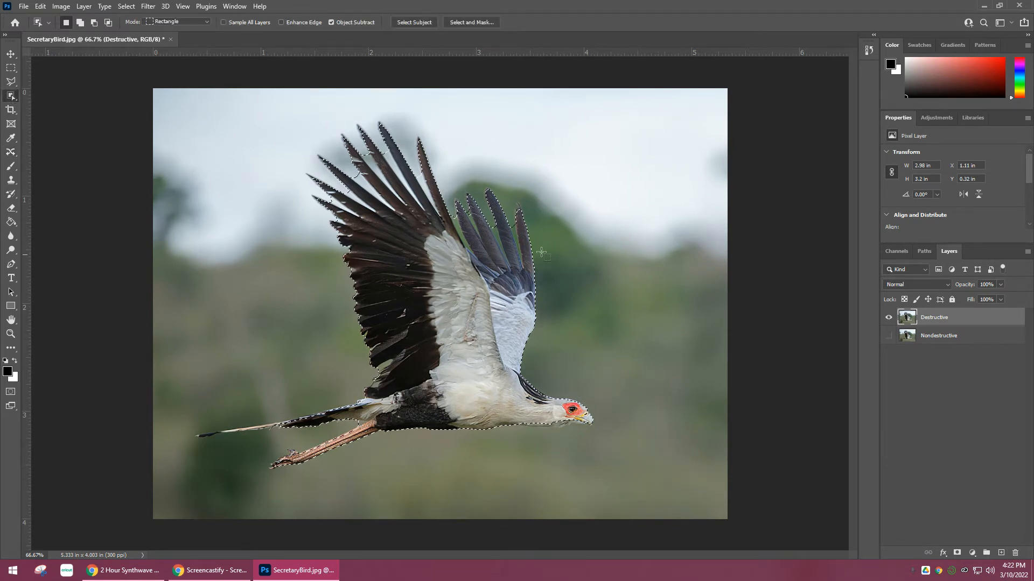
key(Delete)
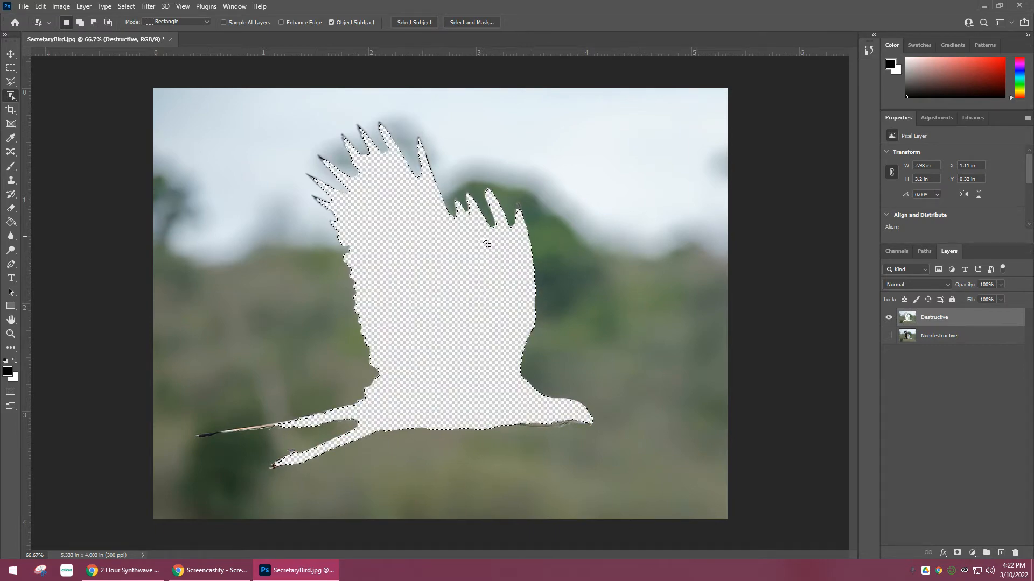
key(ctrl+z)
- Invert the bird selection, delete the background from the Destructive layer, and deselect
click(89, 4)
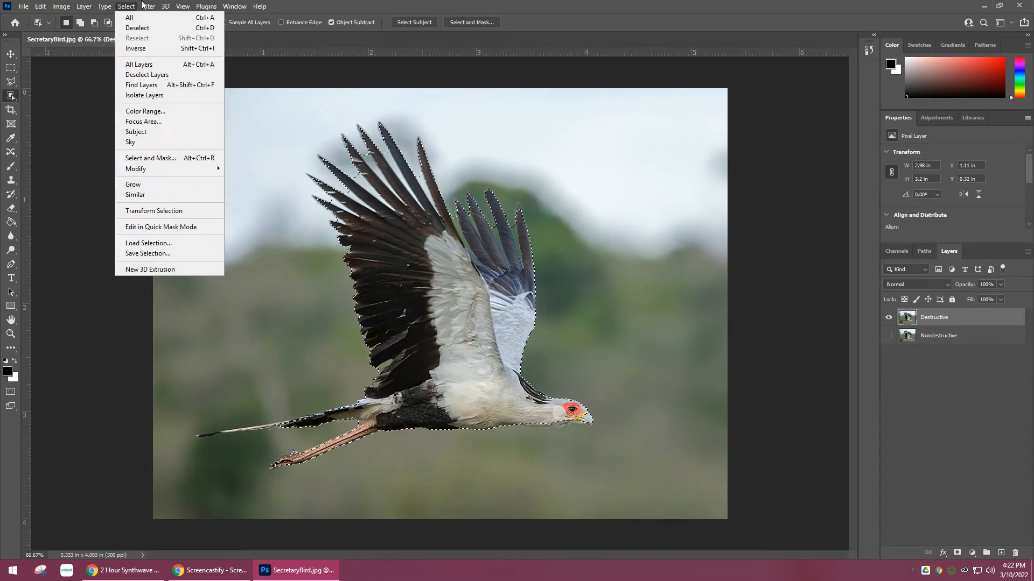
click(135, 3)
click(135, 3)
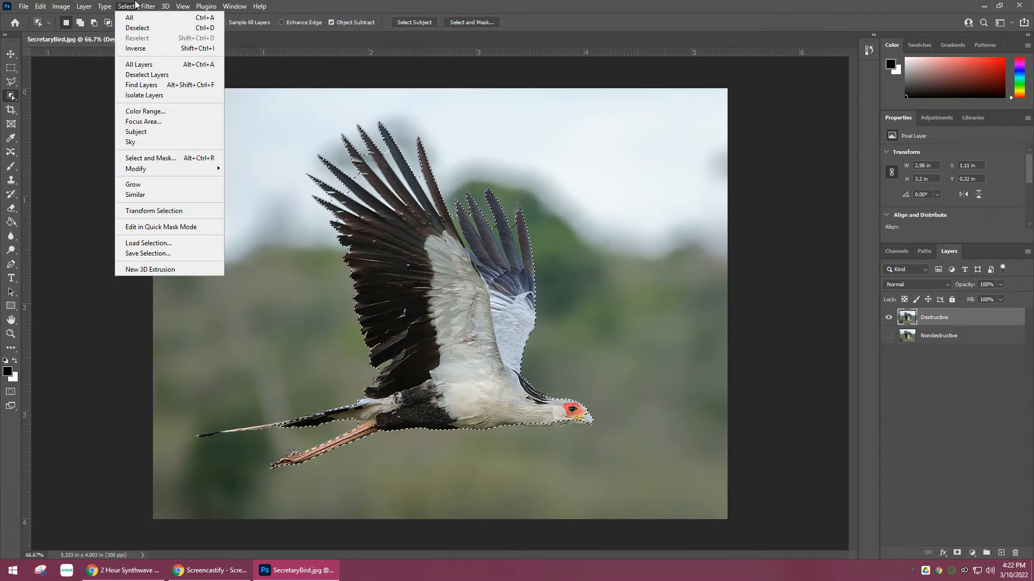
click(135, 48)
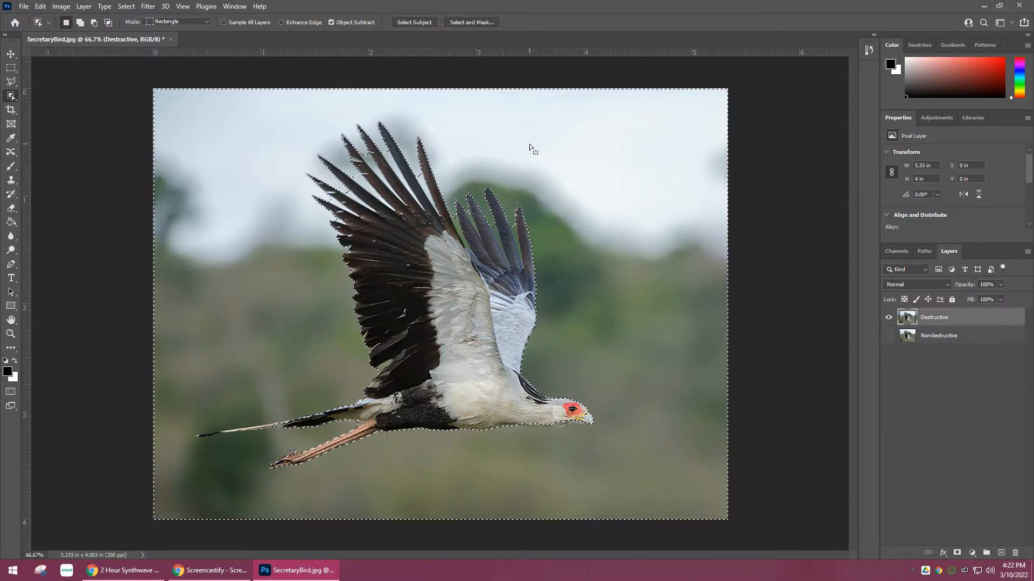
key(Delete)
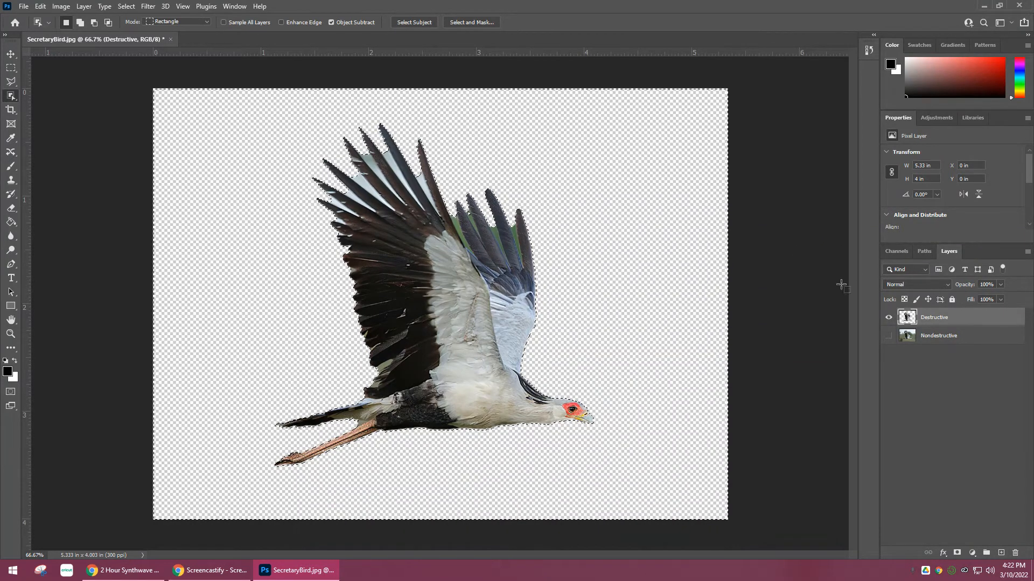
key(ctrl+d)
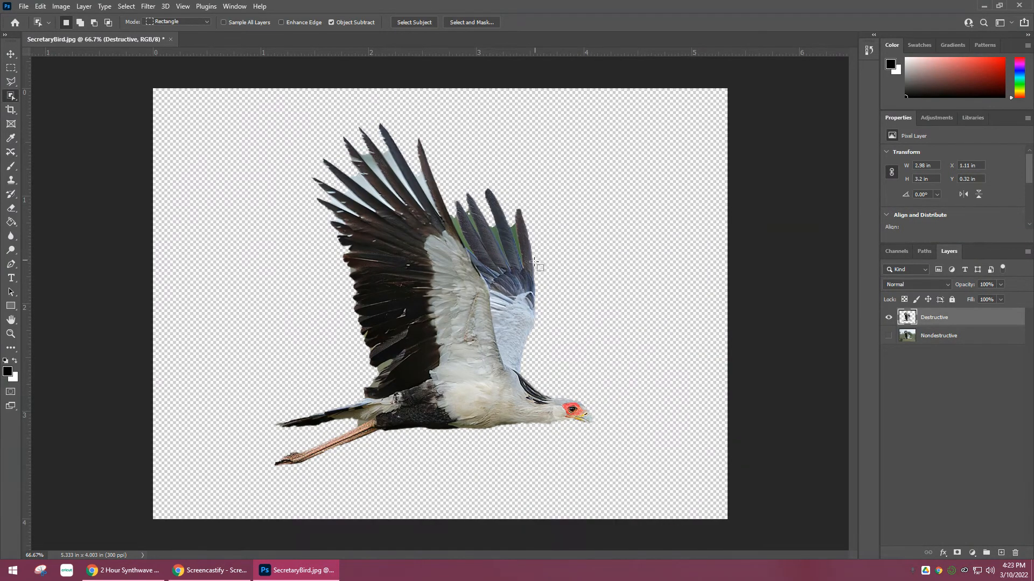
- Erase between the rear wing feathers and across the front wing with a size 30 Eraser
key(e)
key(bracketleft)
key(bracketleft)
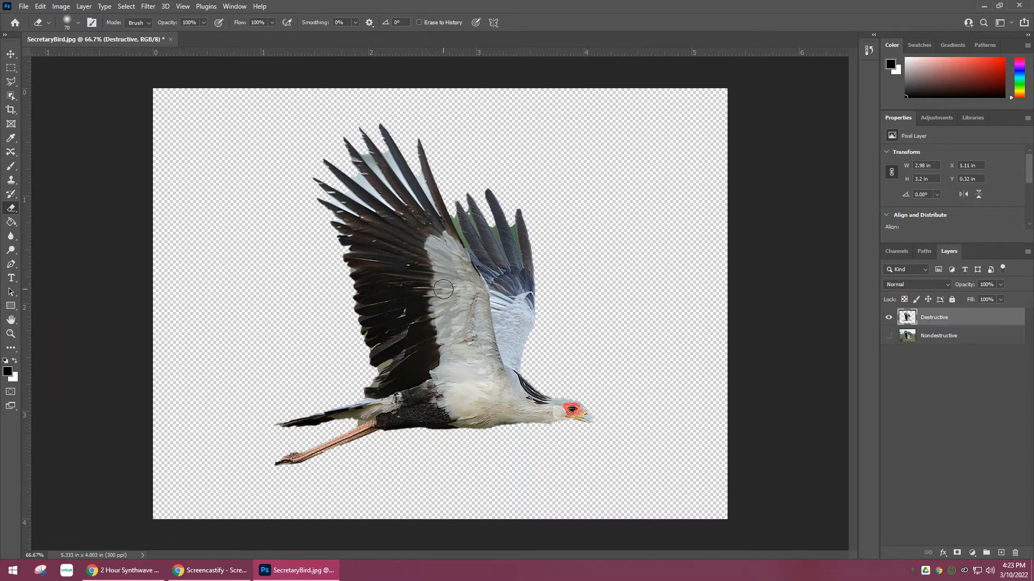
key(bracketleft)
drag(512, 226, 526, 266)
mouse_move(481, 200)
mouse_down()
mouse_move(509, 259)
mouse_move(463, 221)
mouse_move(347, 257)
mouse_up()
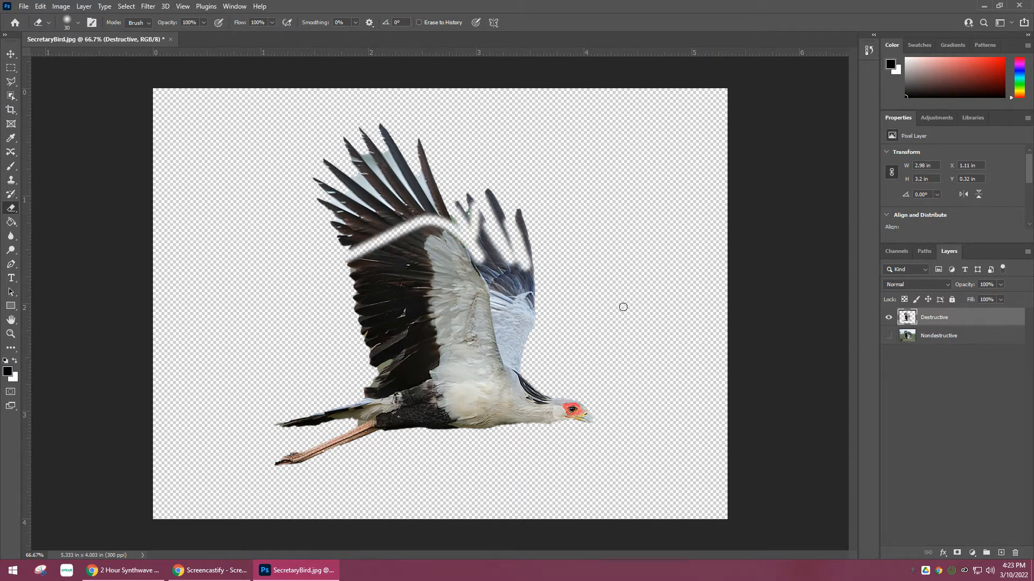
- Undo the latest eraser strokes across the bird's wings
key(ctrl+z)
key(ctrl+z)
key(ctrl+z)
key(ctrl+z)
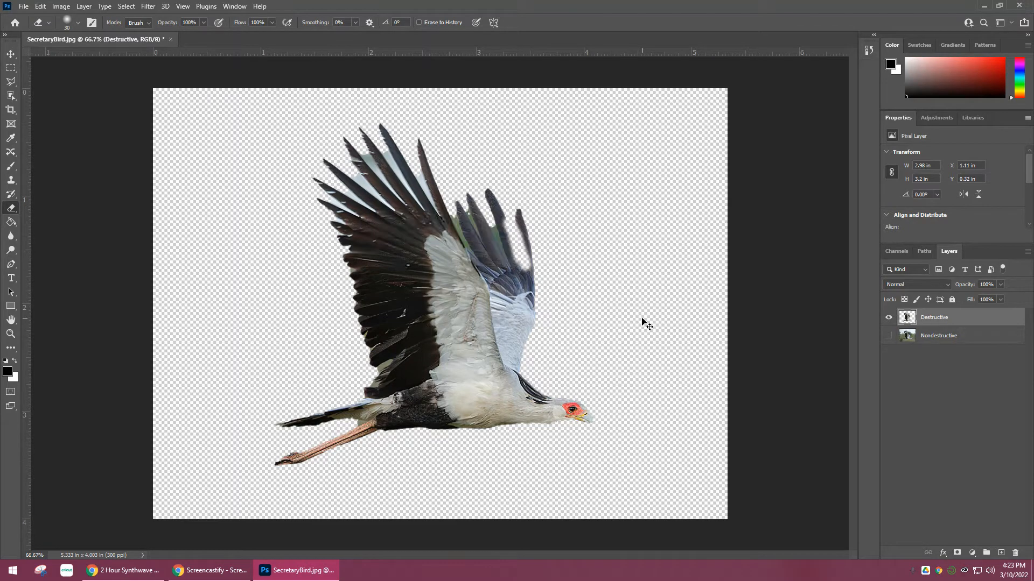
- Hide the Destructive layer, move it below the Nondestructive layer, and make the Nondestructive layer visible and active
click(890, 319)
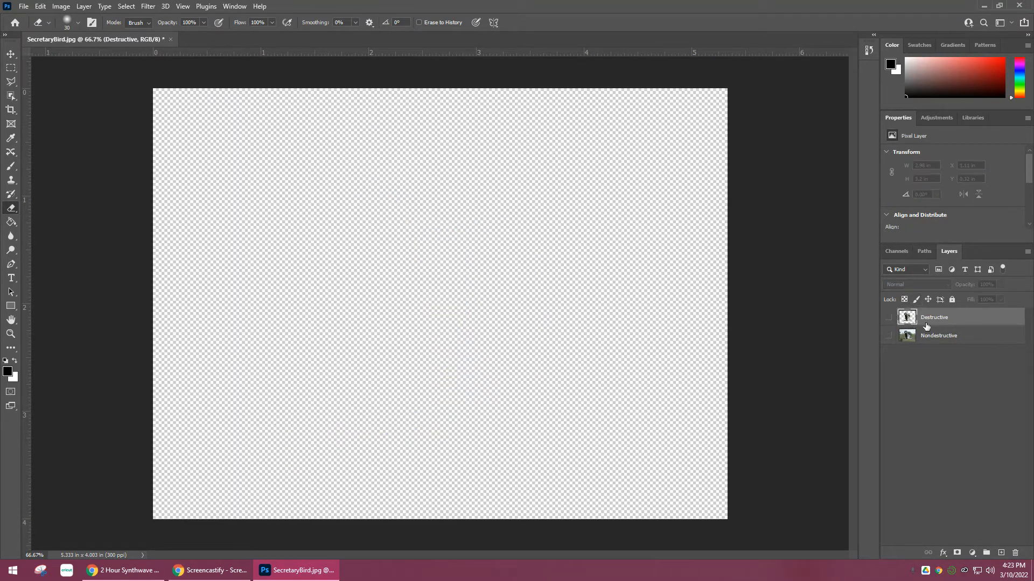
drag(927, 326, 915, 340)
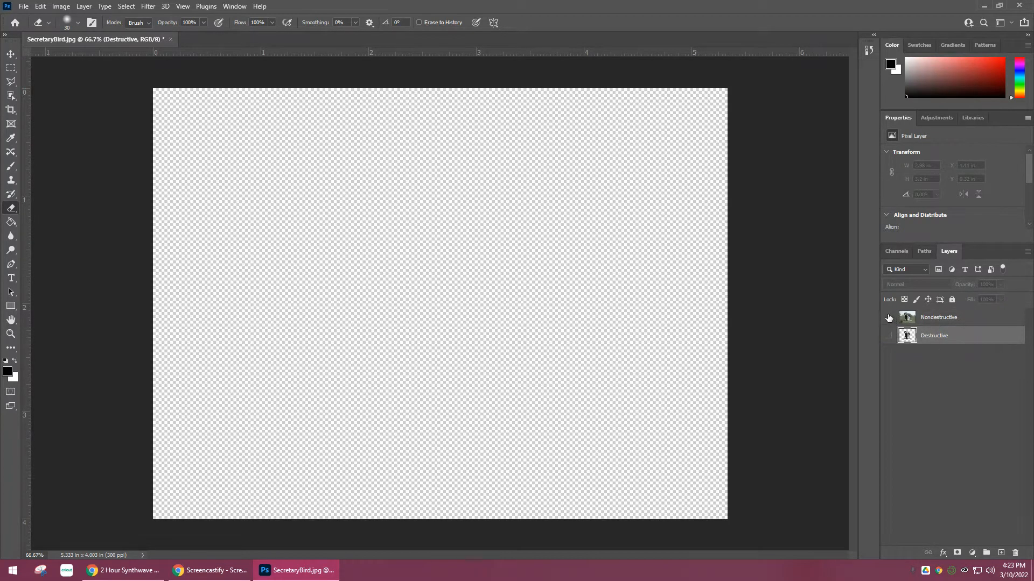
click(889, 318)
click(892, 318)
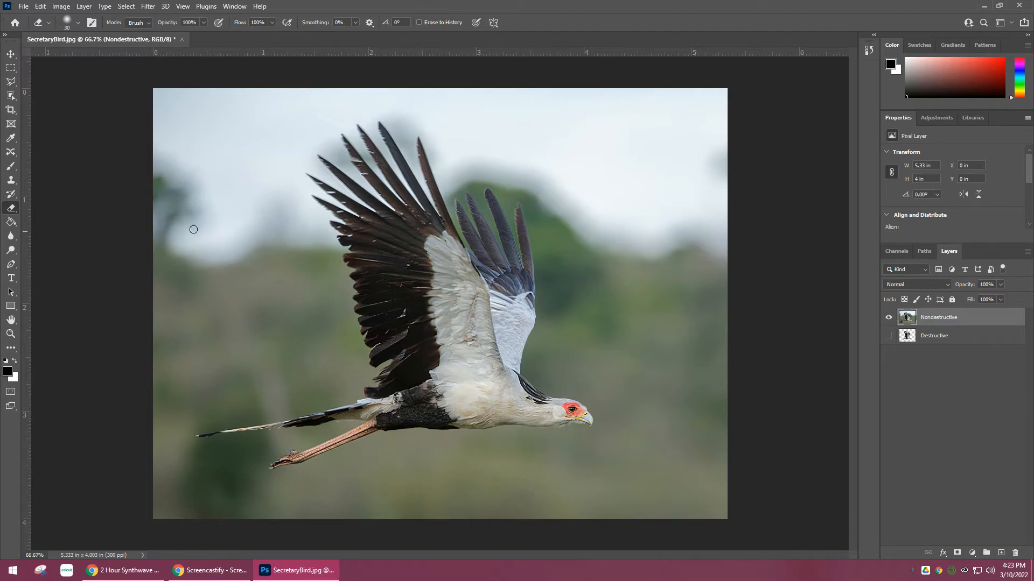
- Try to select the bird's legs, tail and head with the Object Selection tool on the Nondestructive layer, and clear the selection
click(11, 95)
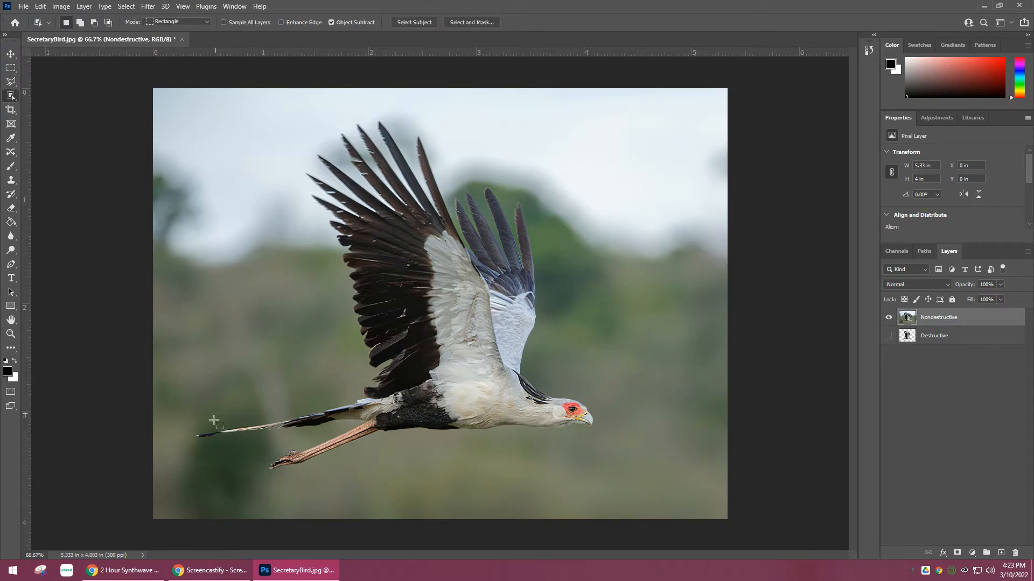
drag(652, 485, 190, 370)
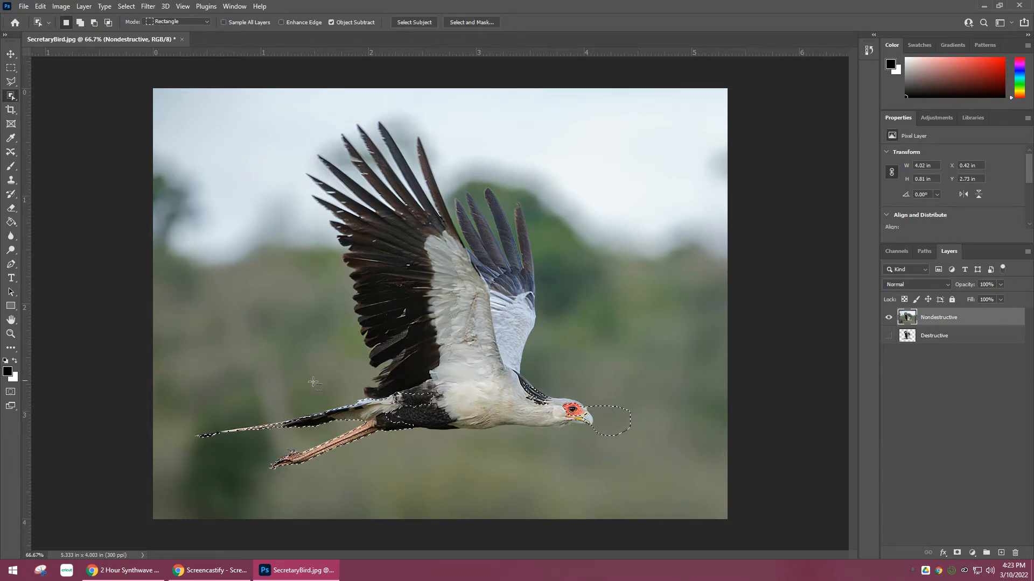
drag(193, 368, 678, 480)
click(584, 346)
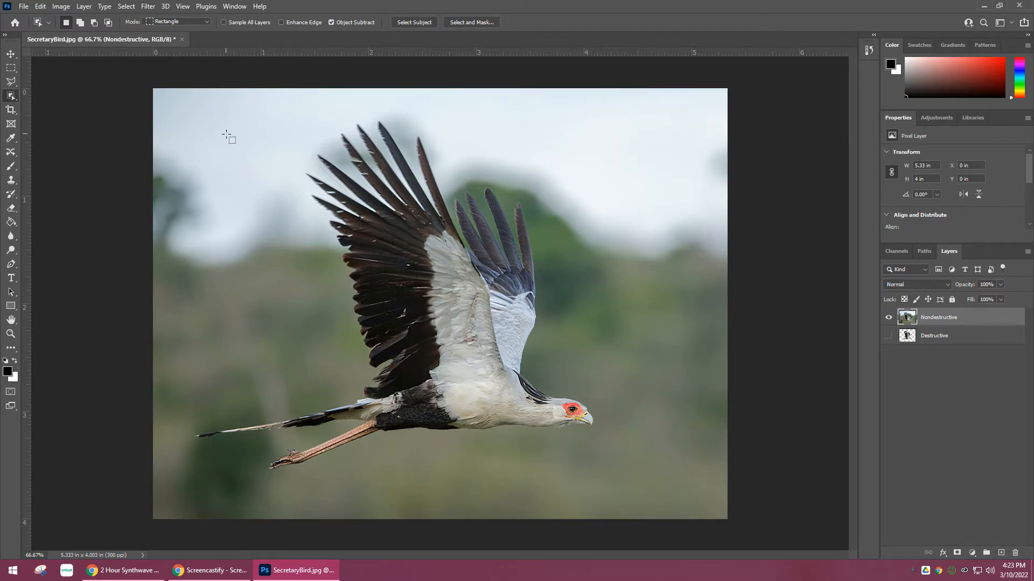
- Select the whole bird on the Nondestructive layer with the Object Selection tool, and check the selection edge around the tail and legs
drag(177, 99, 640, 493)
key(ctrl+plus)
key(ctrl+plus)
drag(563, 433, 591, 135)
drag(546, 251, 676, 246)
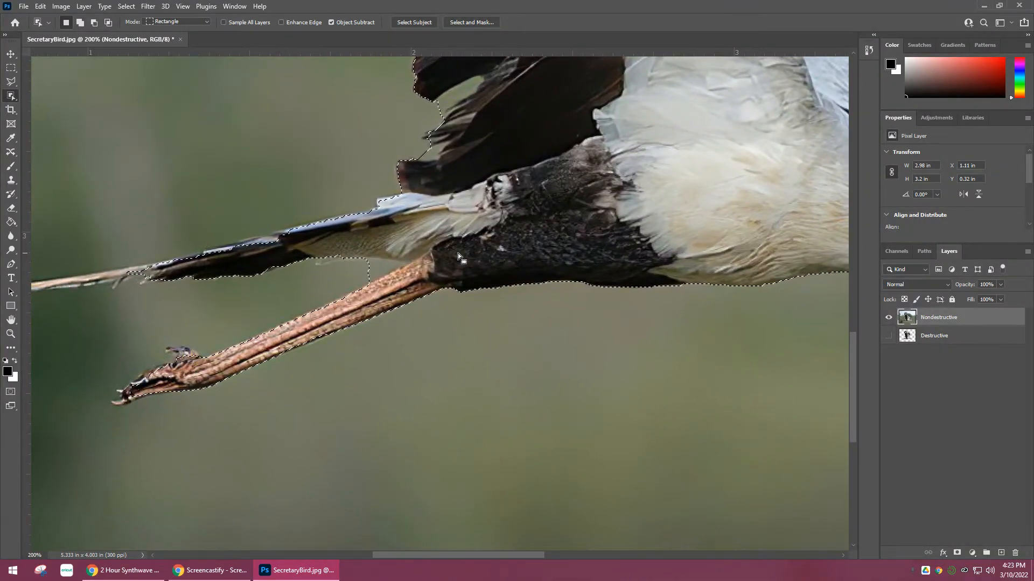
drag(205, 246, 329, 244)
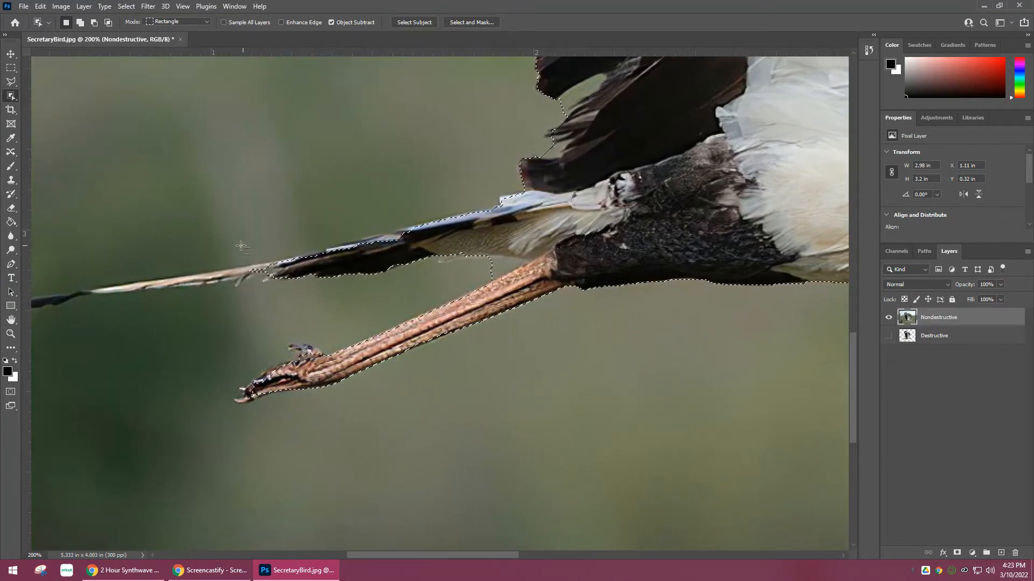
key(ctrl+minus)
key(ctrl+minus)
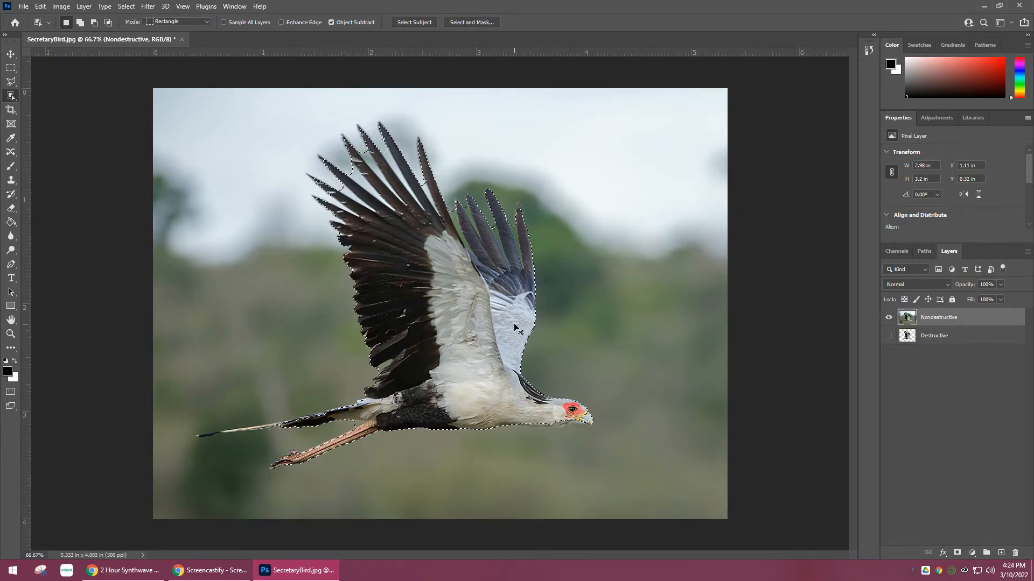
- Try to add the missed strip under the bird's neck and beak to the selection with the Polygonal Lasso, and undo the addition
key(ctrl+plus)
key(ctrl+plus)
drag(679, 391, 431, 183)
drag(484, 236, 585, 275)
drag(458, 293, 596, 310)
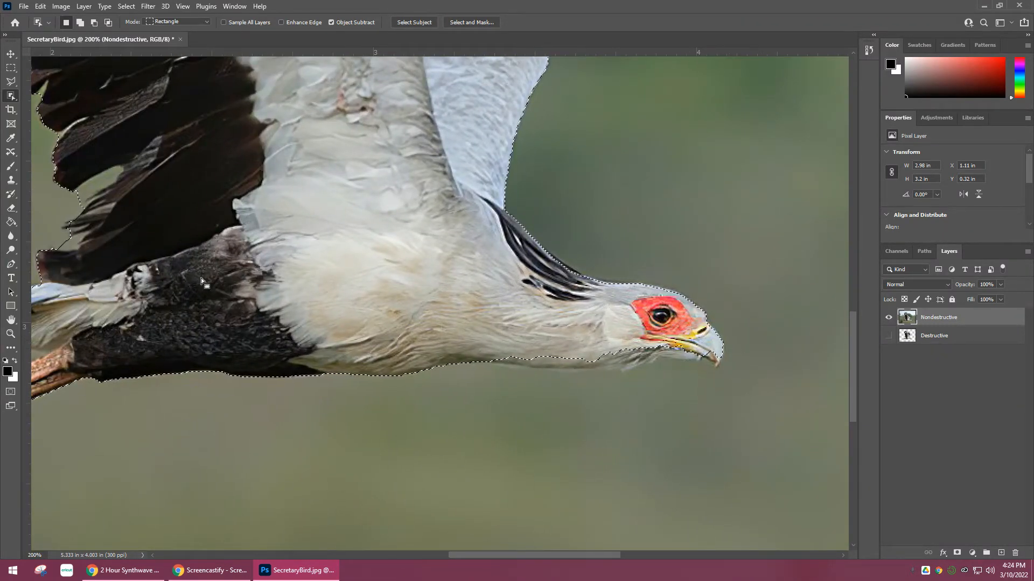
click(12, 82)
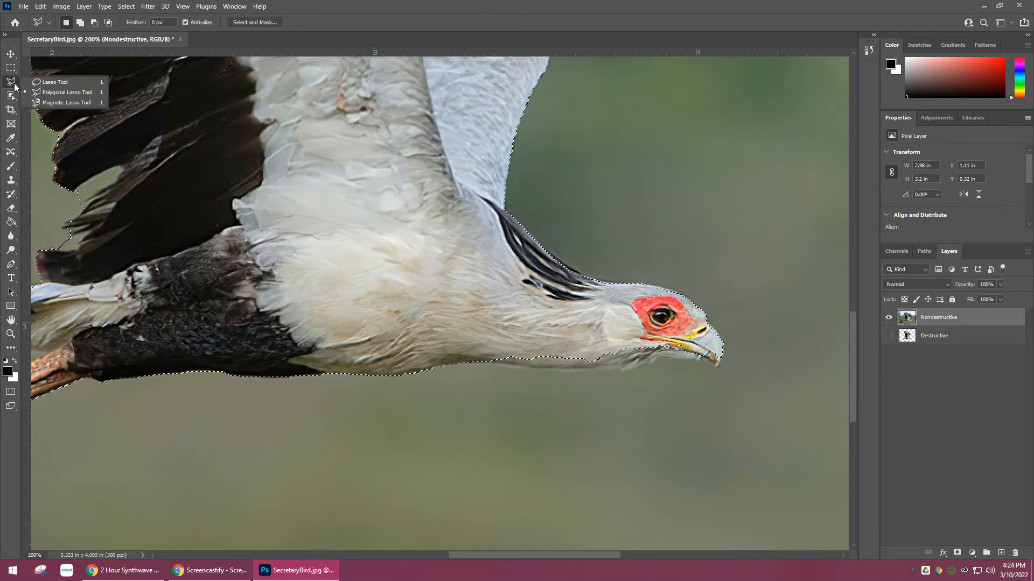
click(47, 93)
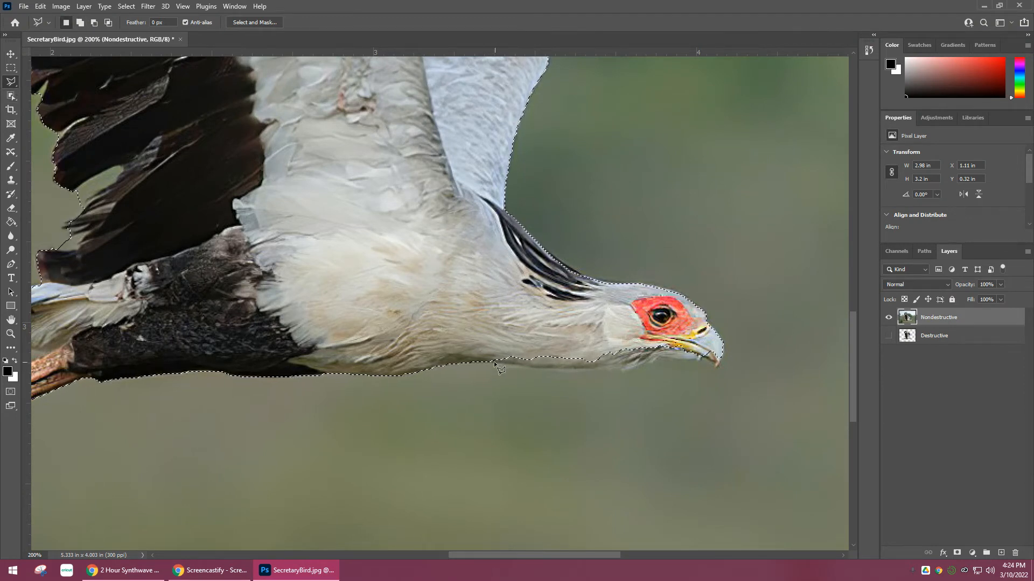
key(shift)
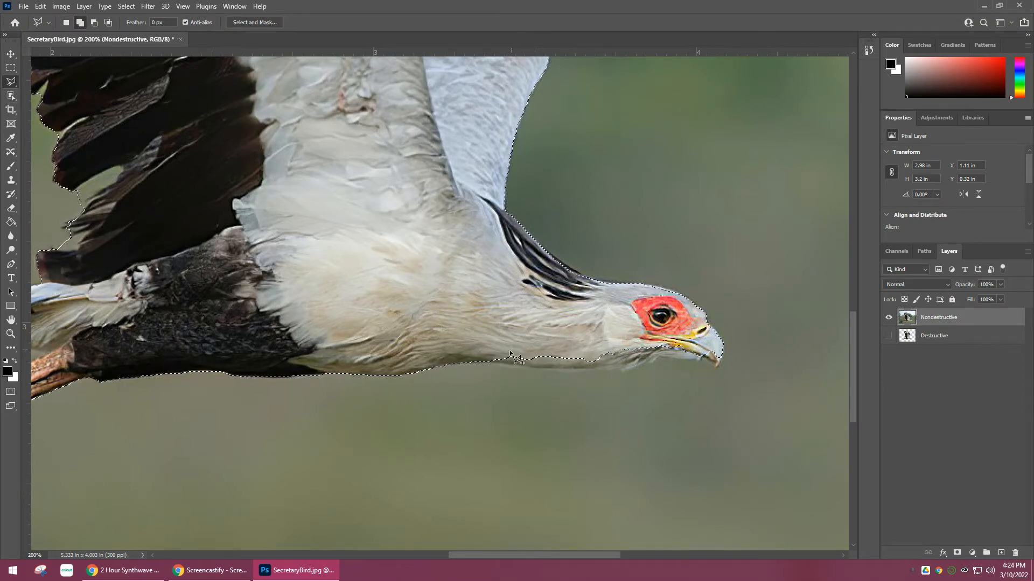
mouse_move(483, 359)
mouse_down()
mouse_move(623, 374)
mouse_move(659, 358)
mouse_move(701, 361)
mouse_move(712, 354)
mouse_move(708, 341)
mouse_move(716, 350)
mouse_move(483, 359)
mouse_up()
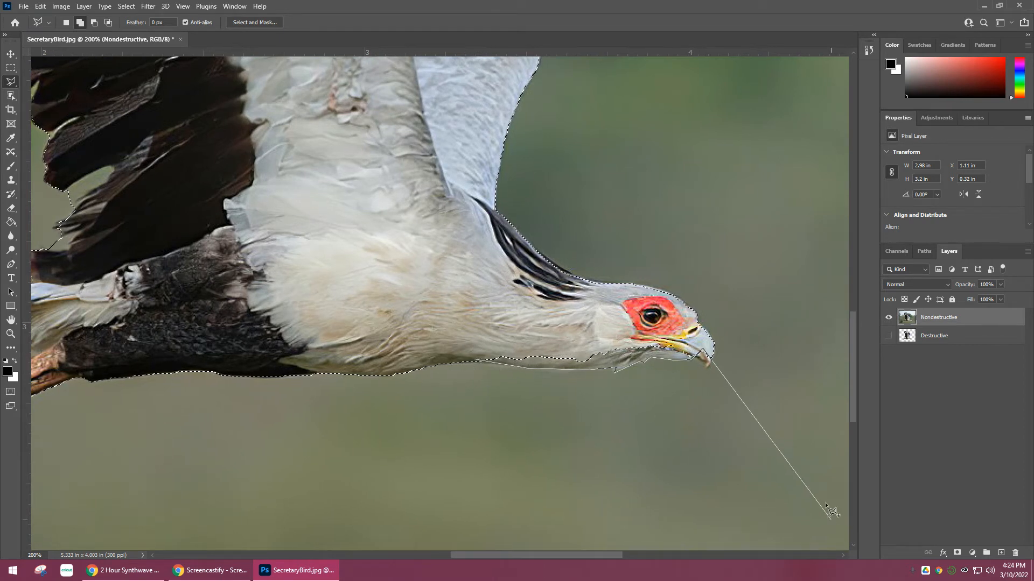
double_click(705, 490)
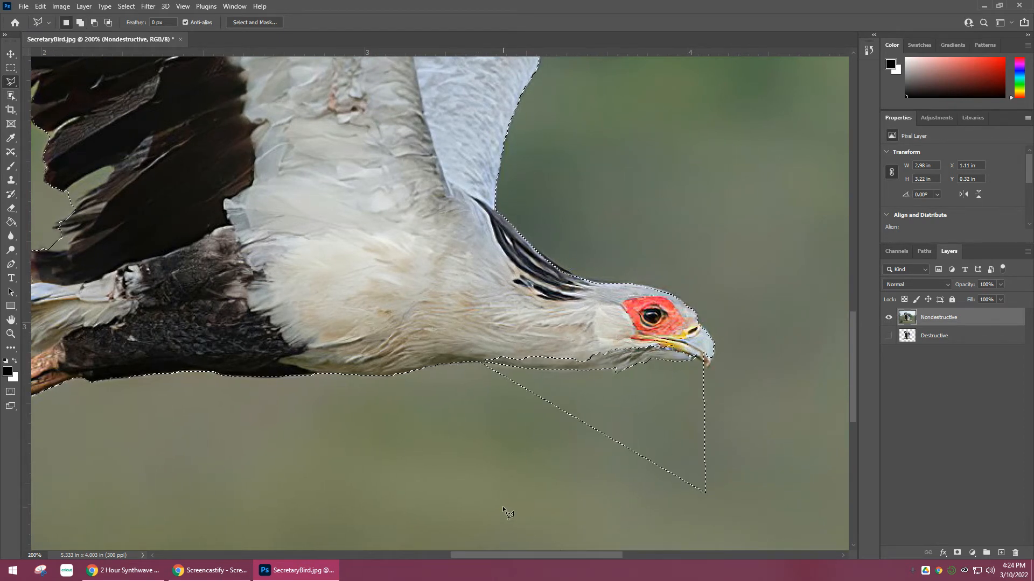
key(ctrl+z)
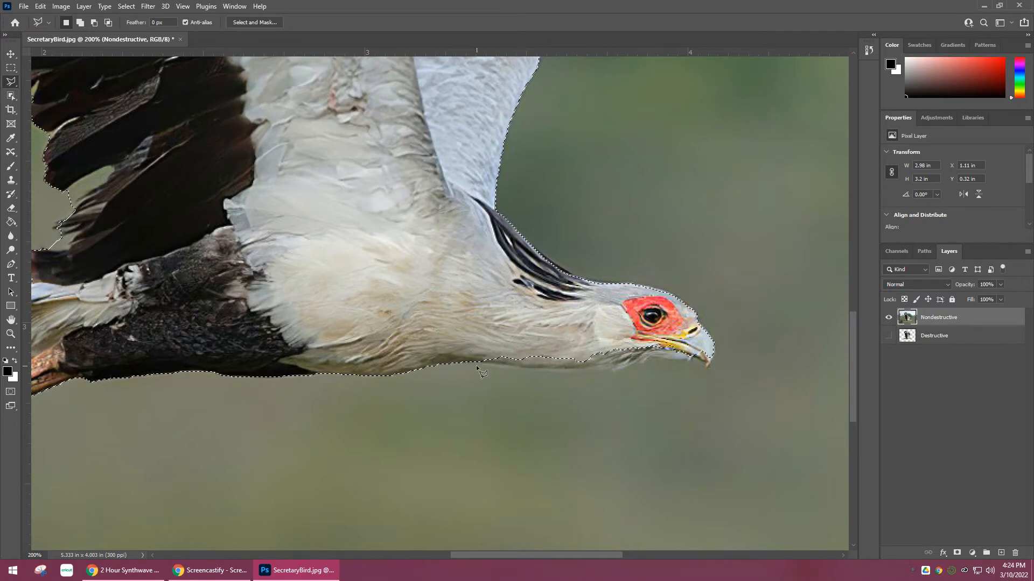
- Add the missed strip under the bird's neck and throat to the selection with the Polygonal Lasso
drag(470, 363, 471, 362)
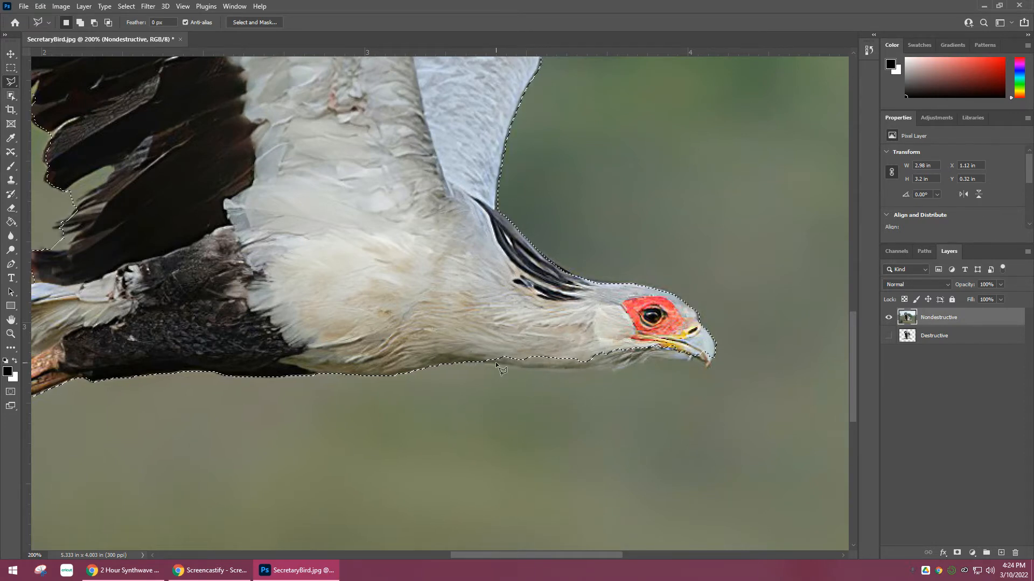
click(533, 369)
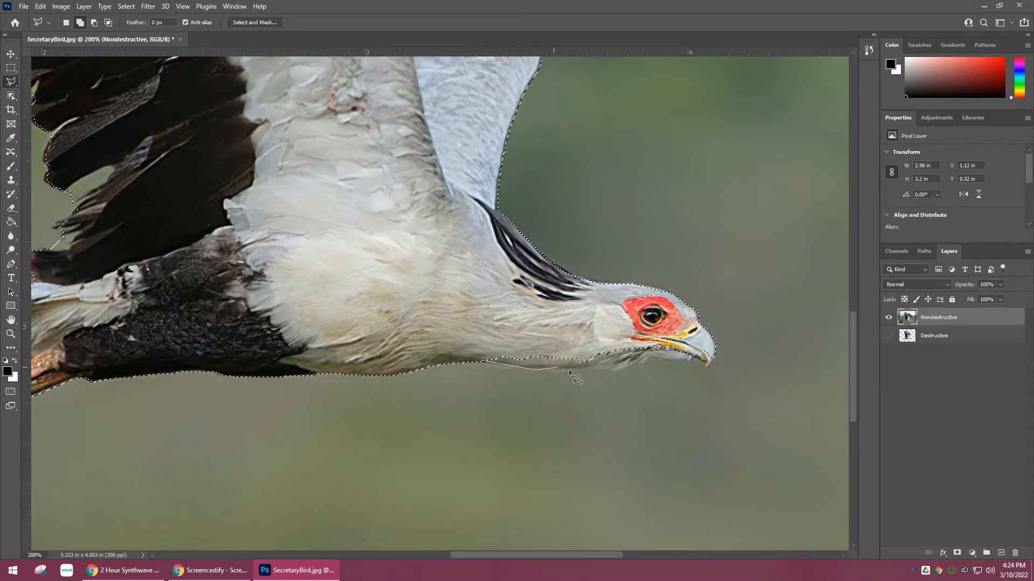
click(647, 357)
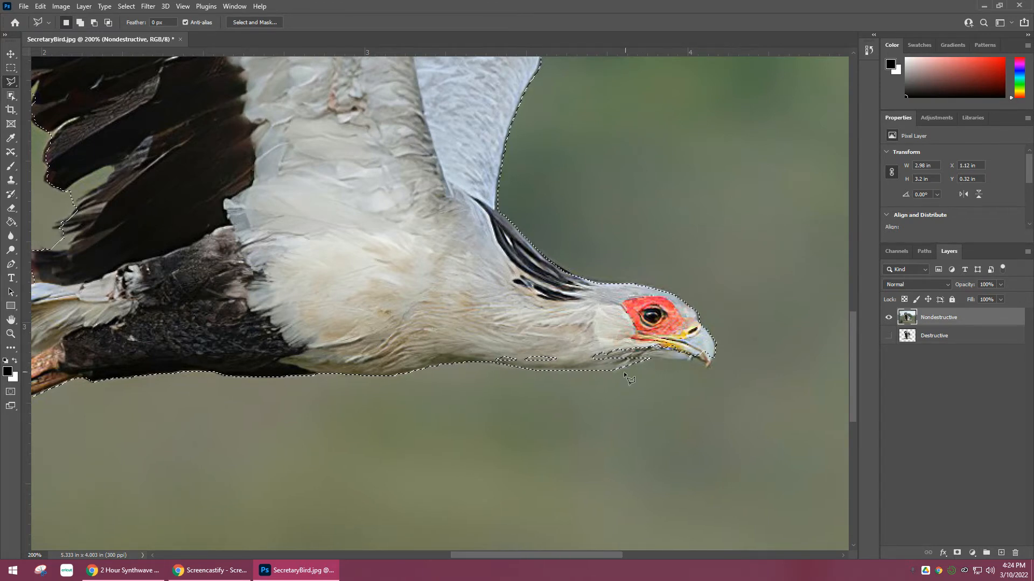
- Add the remaining gaps along the lower neck and the underside of the beak to the selection with the Polygonal Lasso
key(shift)
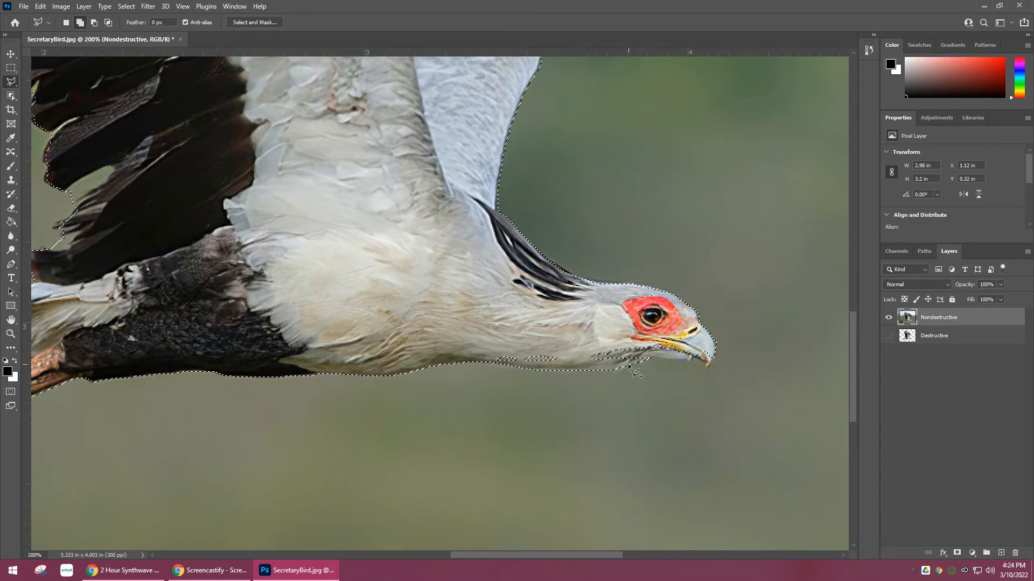
shift+click(485, 355)
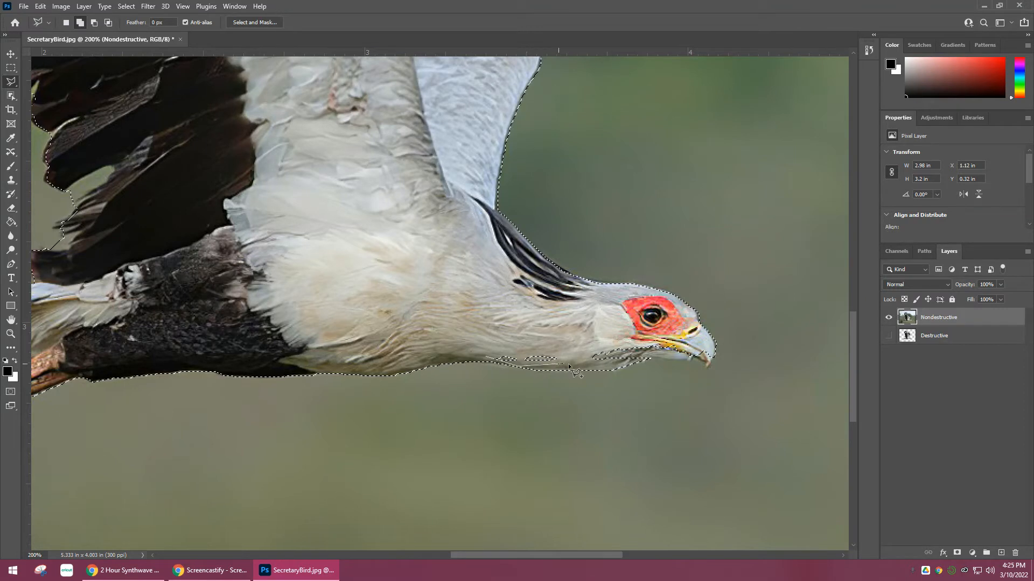
click(651, 360)
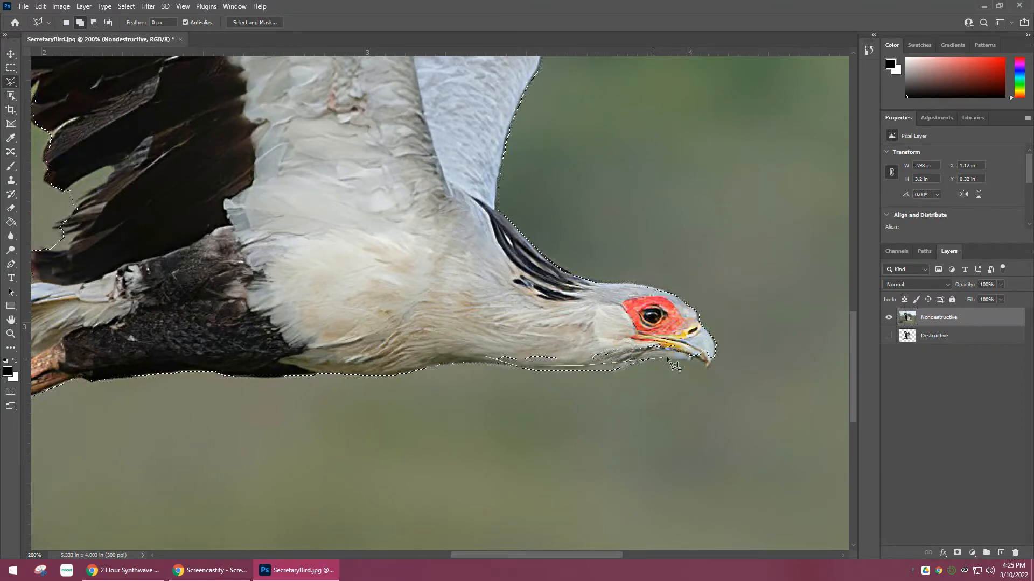
click(713, 356)
click(688, 335)
click(472, 336)
click(487, 358)
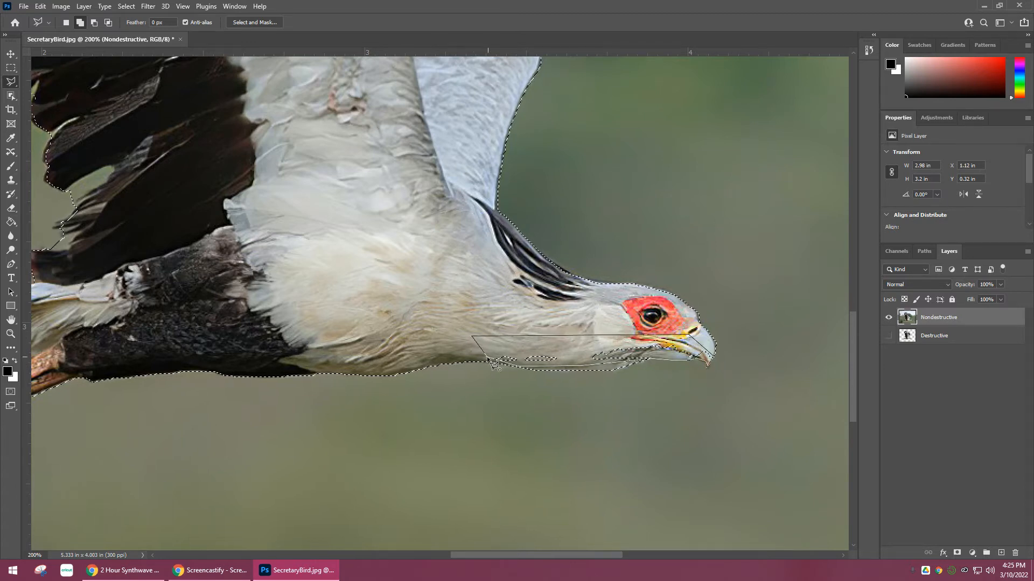
- Subtract the wedge of background between the tail feathers and the leg from the selection with the Polygonal Lasso
drag(374, 344, 775, 304)
drag(323, 377, 618, 342)
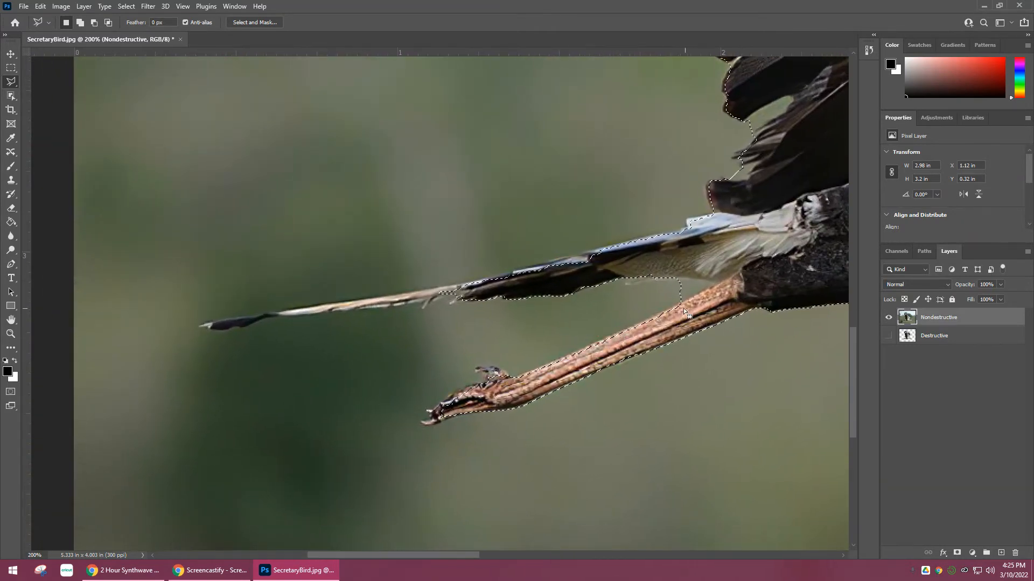
drag(703, 287, 640, 292)
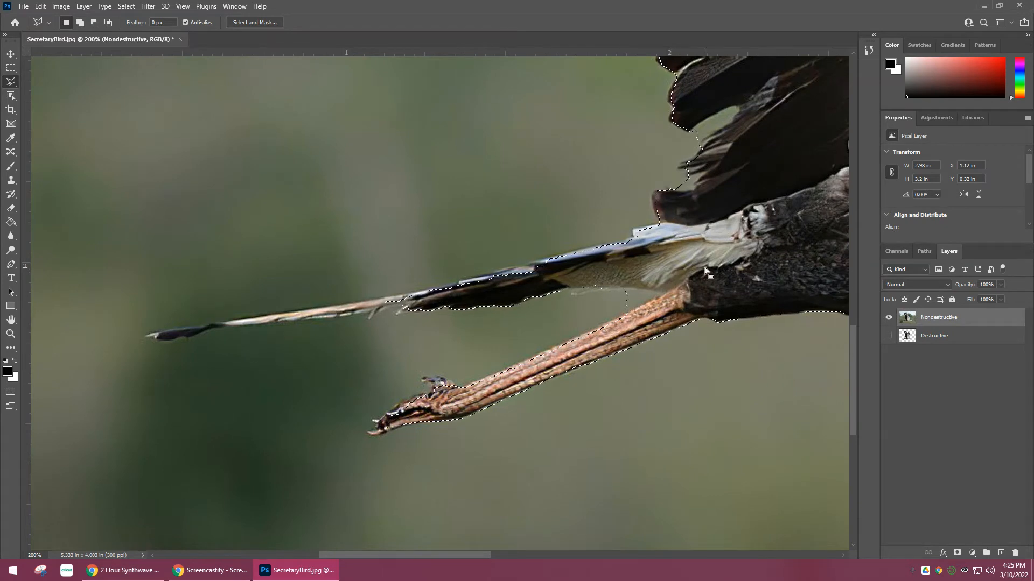
key(alt)
click(625, 288)
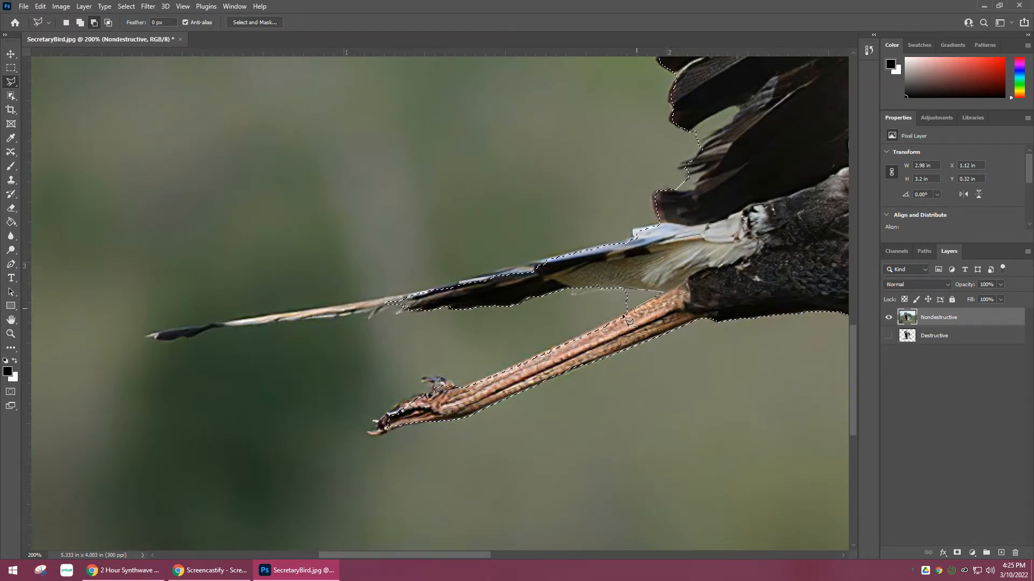
click(621, 313)
alt+click(620, 288)
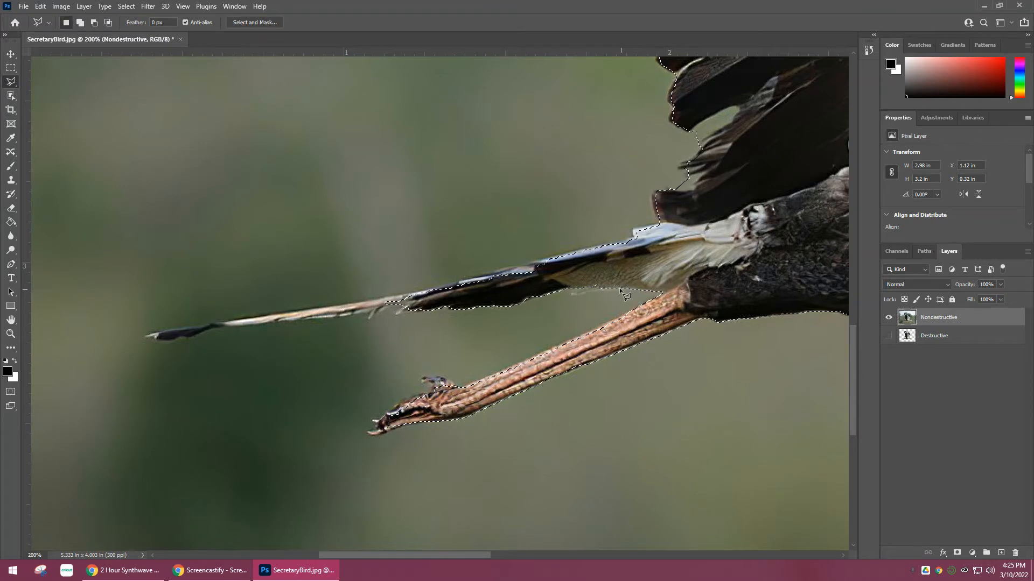
- Add the leg's upper edge, the foot and the raised claw to the selection with the Polygonal Lasso
shift+click(463, 389)
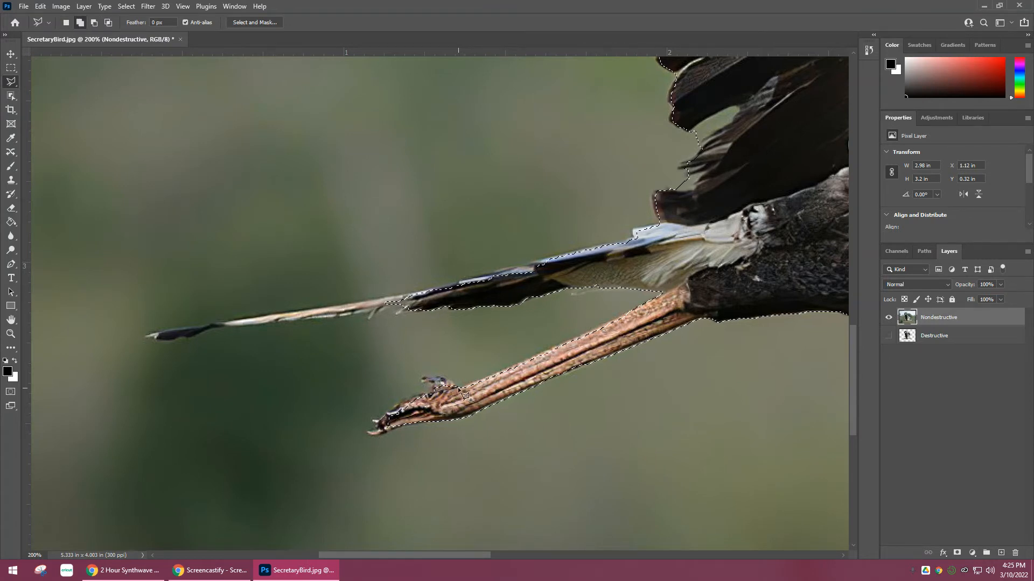
click(664, 293)
double_click(397, 430)
click(397, 405)
click(417, 396)
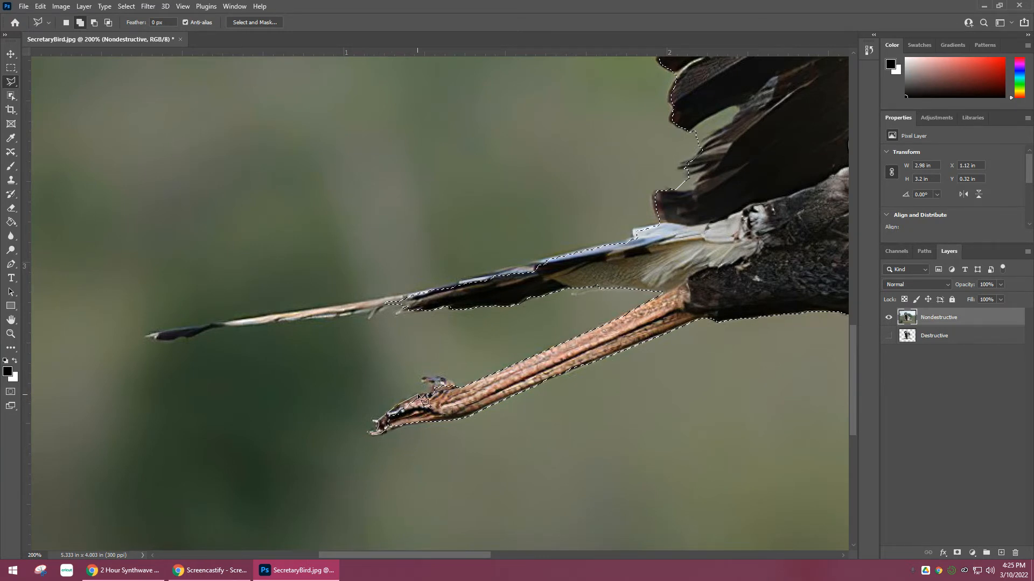
click(430, 393)
click(421, 382)
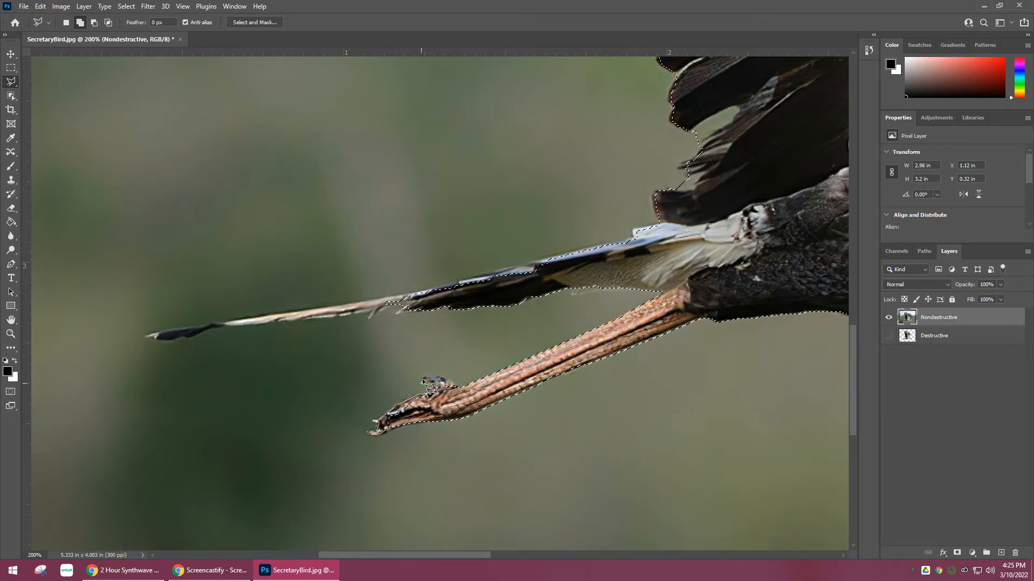
click(424, 378)
click(432, 376)
click(445, 379)
click(457, 386)
click(397, 432)
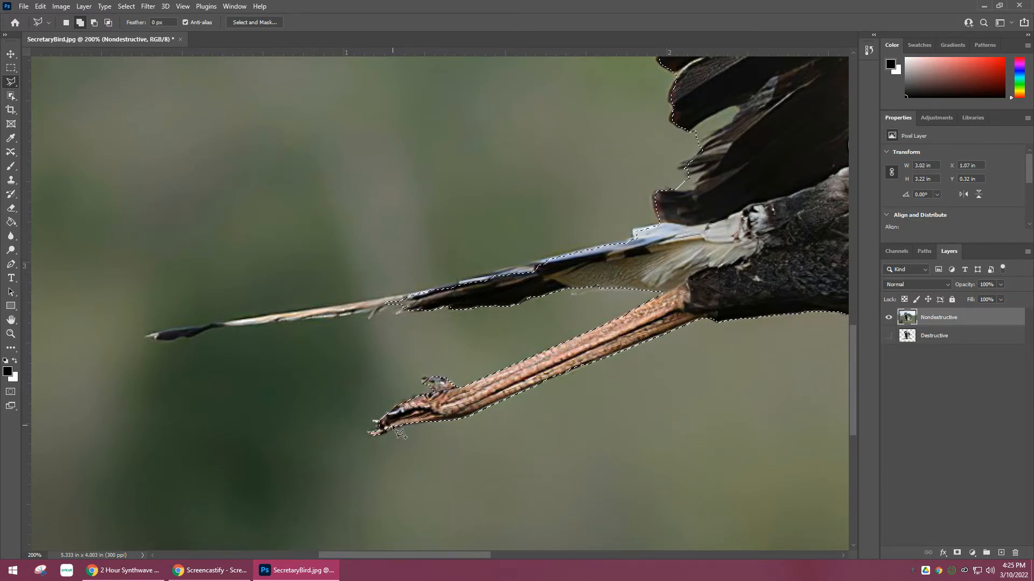
- Add the tail's upper edge and the long thin tail feather out to its tip to the selection with the Polygonal Lasso
shift+click(637, 238)
click(403, 295)
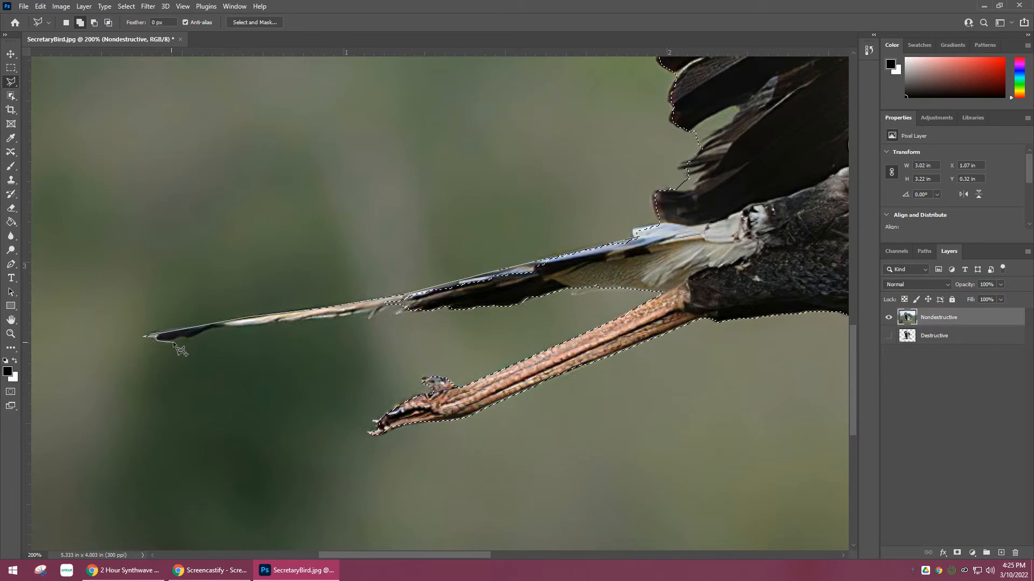
click(186, 339)
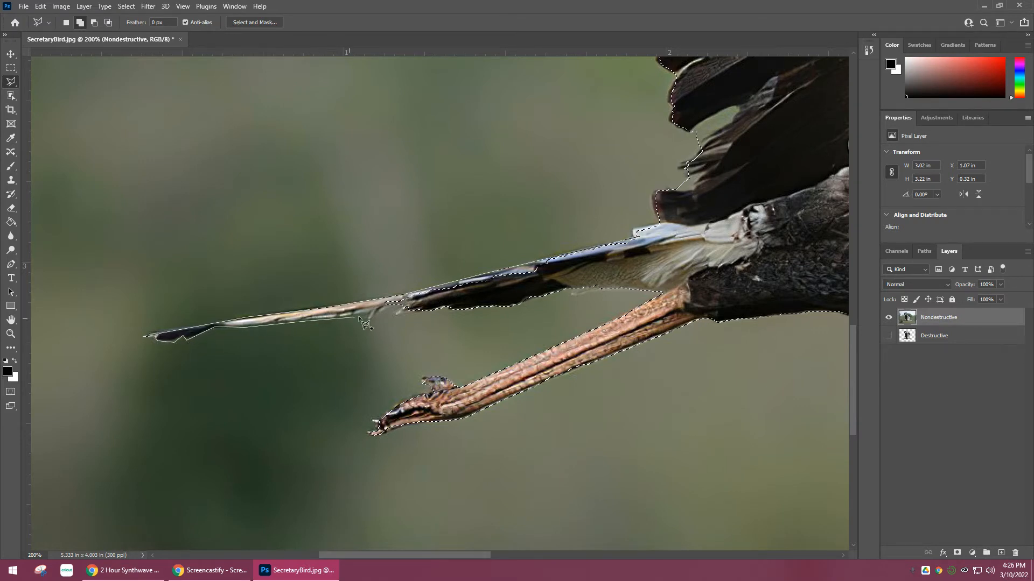
click(373, 312)
click(402, 307)
click(652, 242)
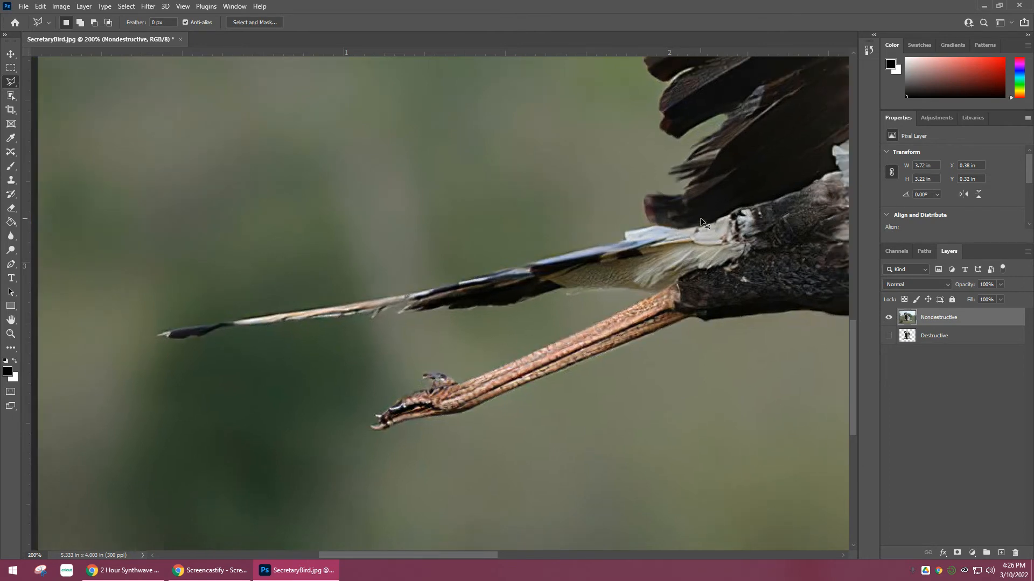
- Add a layer mask from the bird selection to the Nondestructive layer, and float the Layers panel beside the bird
key(ctrl+minus)
key(ctrl+minus)
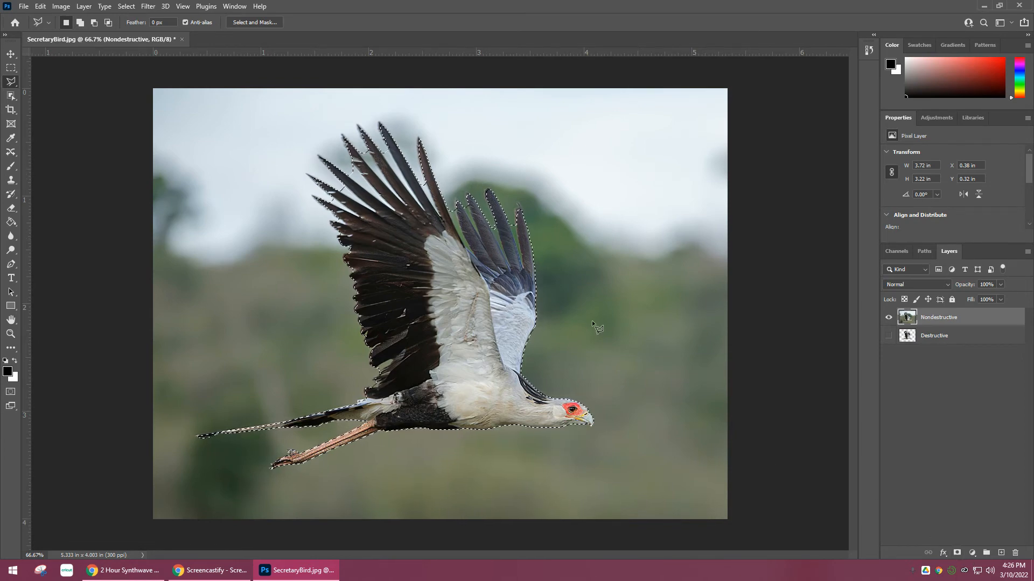
click(957, 553)
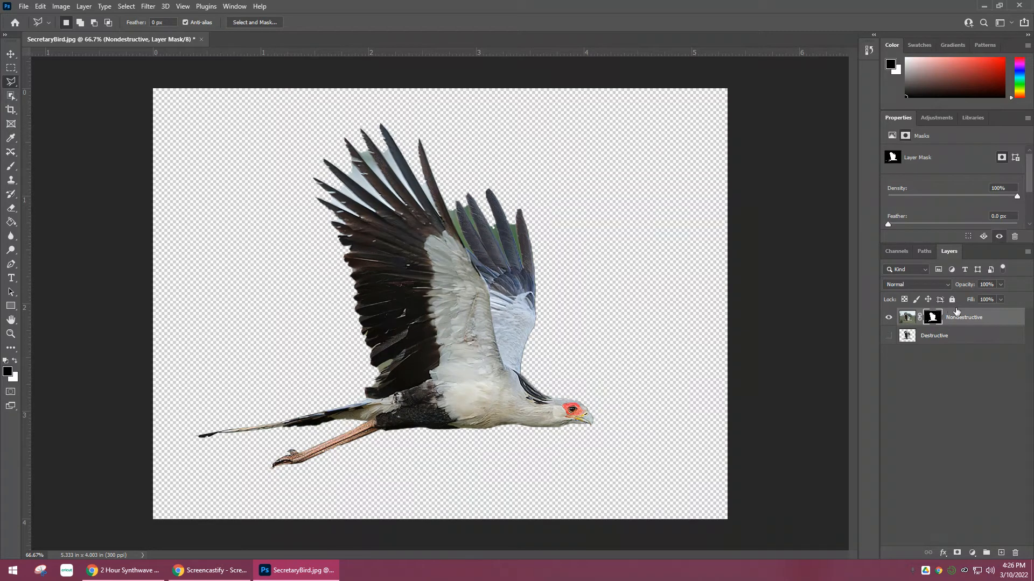
drag(949, 249, 624, 231)
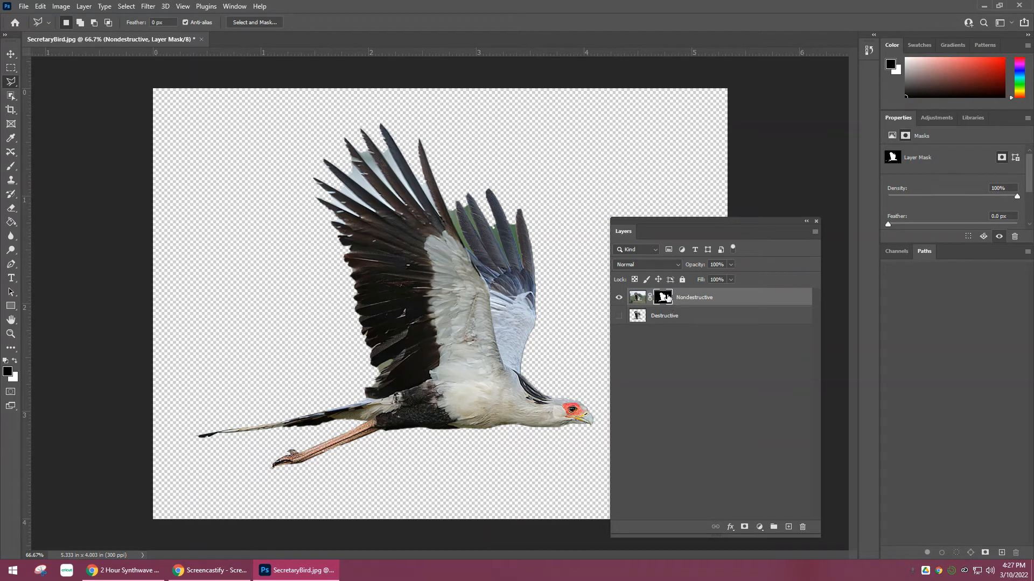
drag(691, 225, 727, 169)
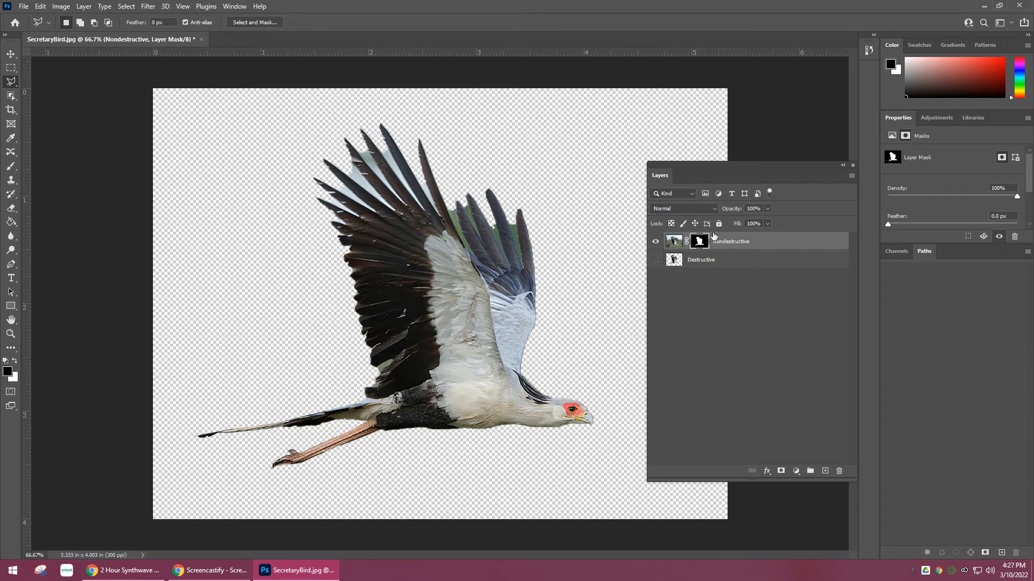
- Switch to a round brush with 100% hardness, and reduce its size to 25 px for painting on the layer mask
key(b)
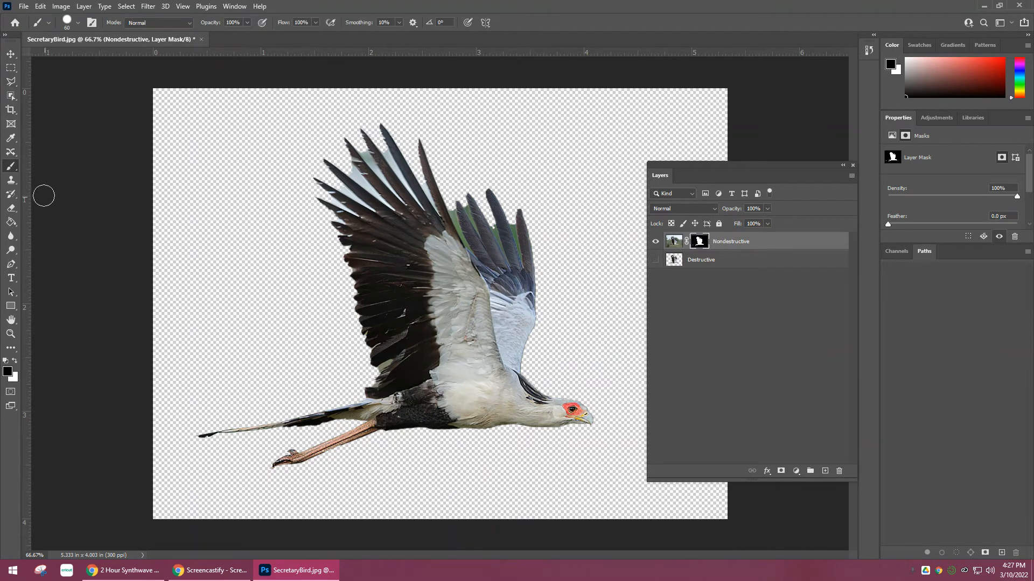
click(78, 23)
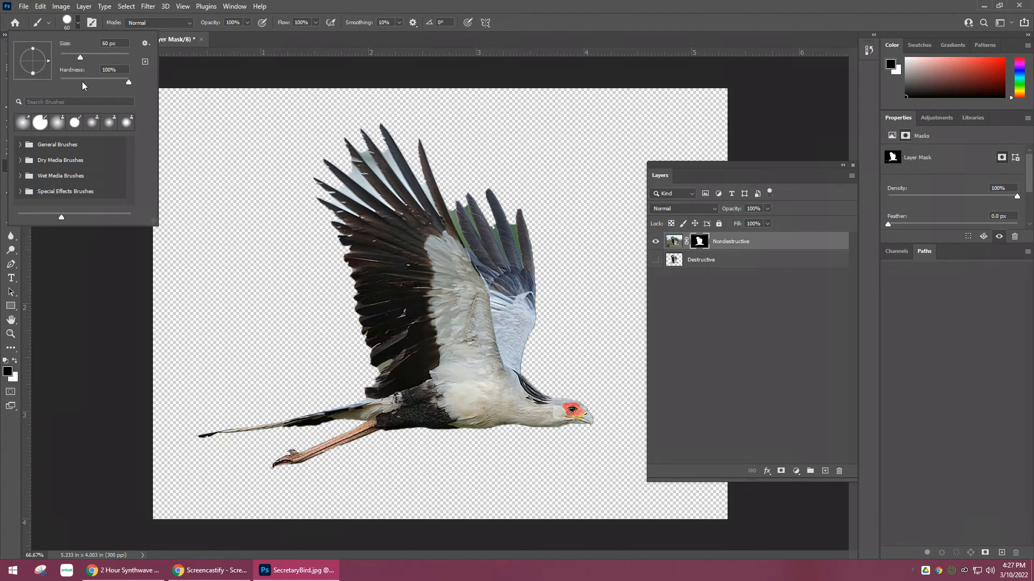
click(234, 57)
key(bracketleft)
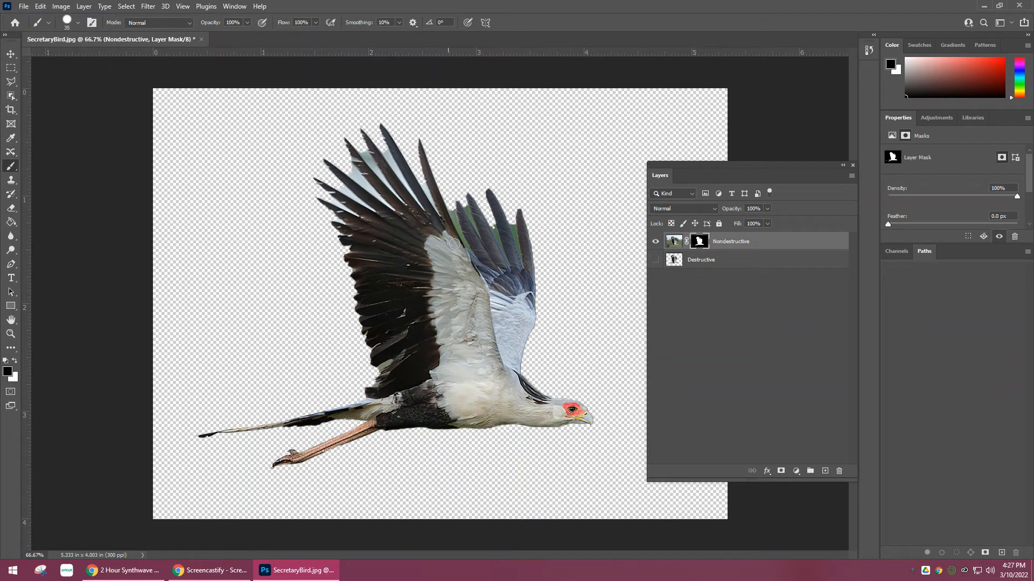
- Scribble black brush strokes across the bird on the layer mask, and undo them
mouse_move(511, 225)
mouse_down()
mouse_move(517, 272)
mouse_move(493, 323)
mouse_move(398, 226)
mouse_move(582, 306)
mouse_move(339, 223)
mouse_up()
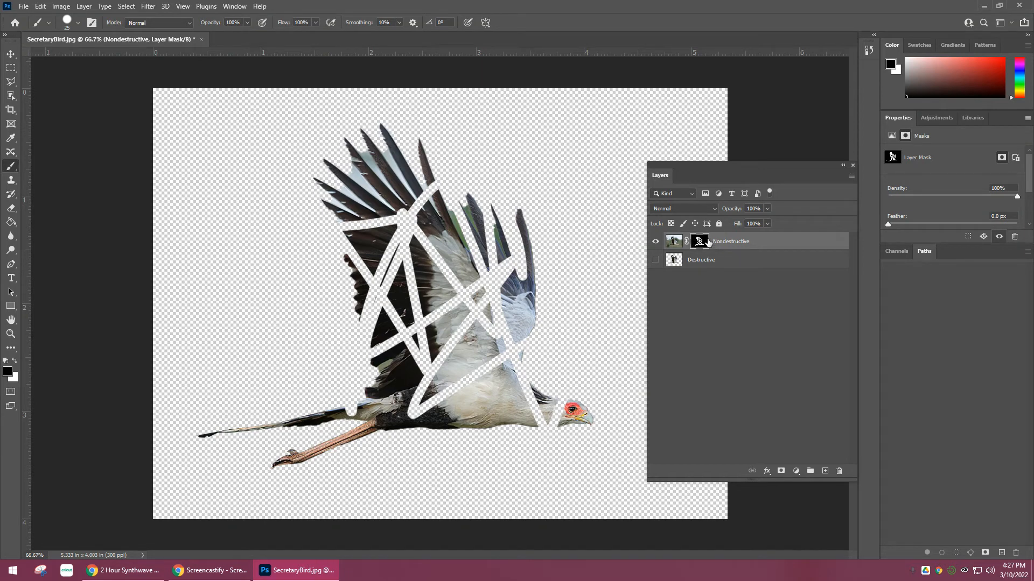
key(ctrl+z)
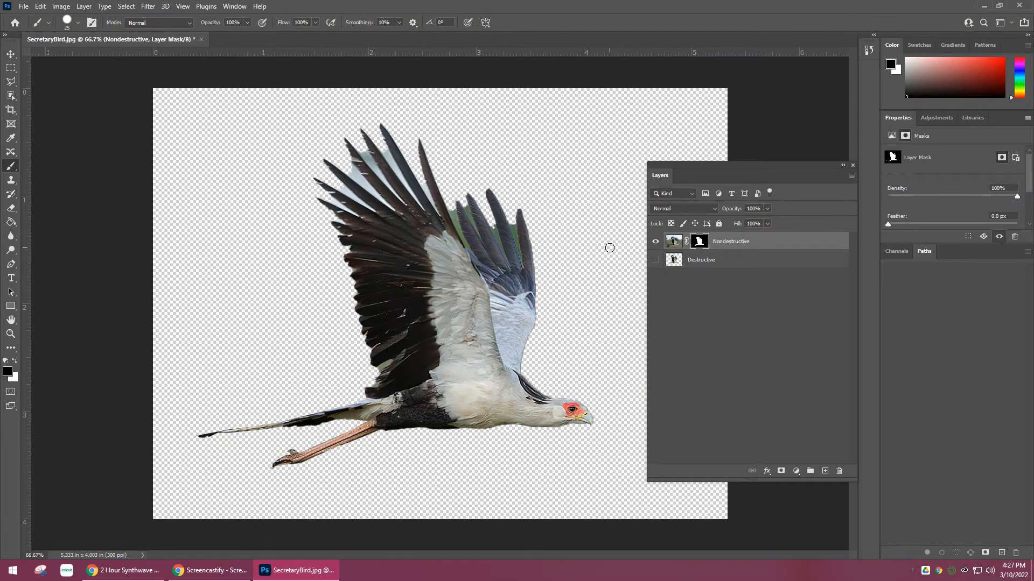
- Reduce the brush to 10 px and paint black on the mask to hide the green background between the far wing's feathers
key(bracketleft)
key(bracketleft)
key(bracketleft)
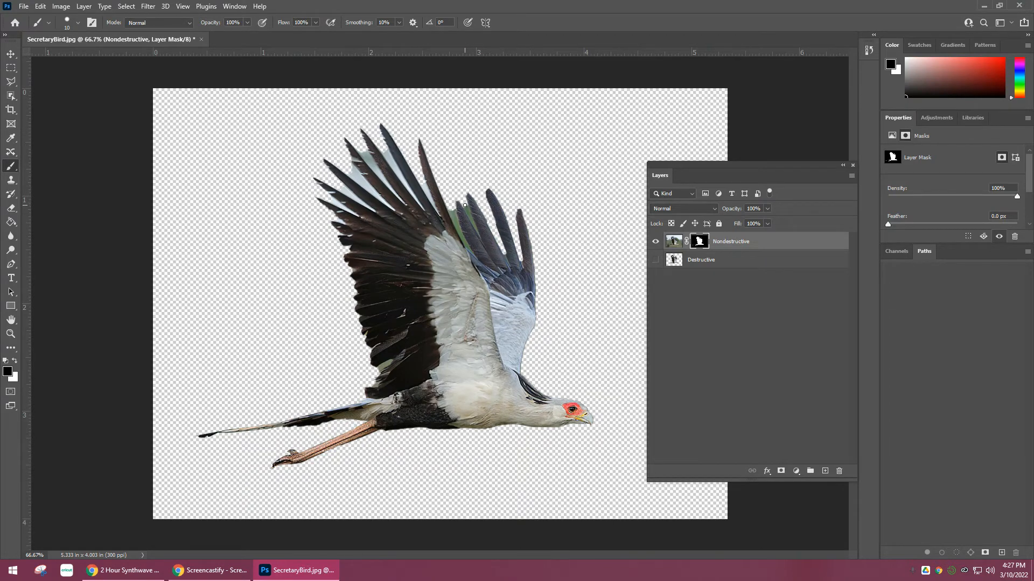
drag(476, 228, 467, 207)
drag(451, 215, 449, 208)
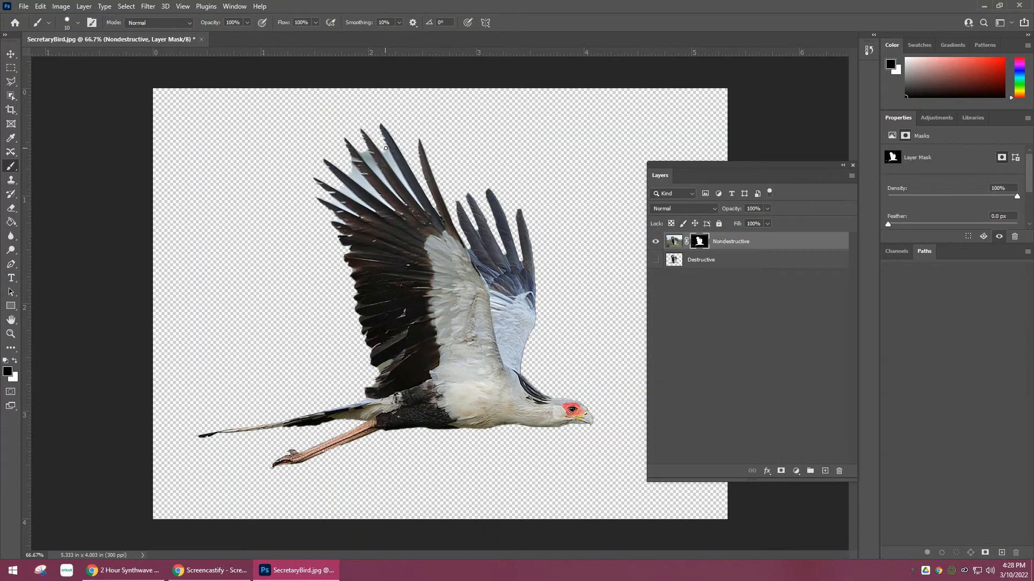
- Paint black on the mask to hide the leftover sky between the near wing's feather tips
mouse_move(397, 169)
mouse_down()
mouse_move(409, 185)
mouse_move(389, 162)
mouse_up()
drag(386, 183, 358, 150)
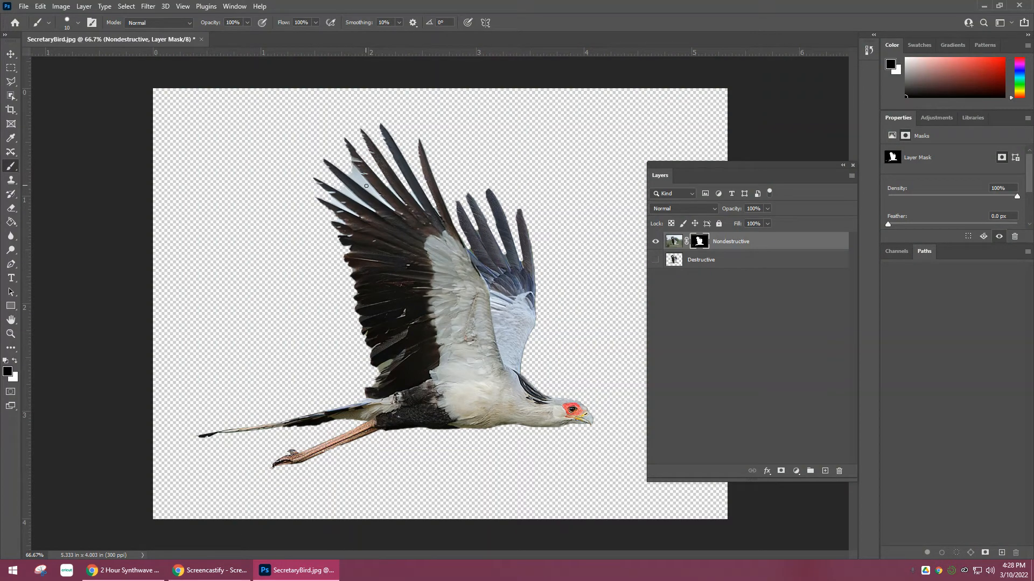
drag(389, 206, 347, 172)
mouse_move(354, 197)
mouse_down()
mouse_move(363, 203)
mouse_move(341, 189)
mouse_up()
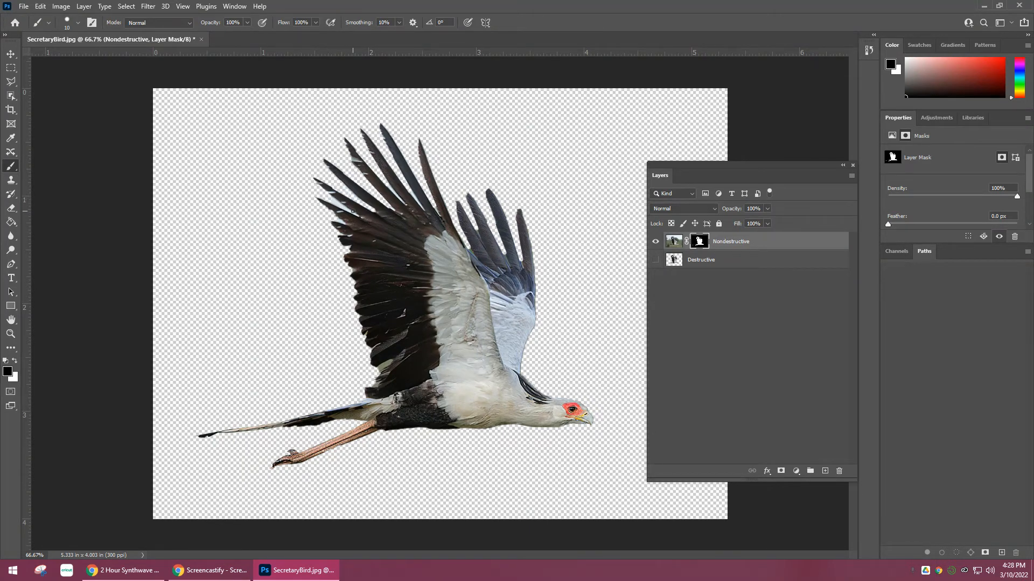
drag(355, 214, 353, 214)
- Paint black over the far wing's feather tips on the mask, and paint them back in with white
mouse_move(484, 194)
mouse_down()
mouse_move(509, 247)
mouse_move(558, 190)
mouse_up()
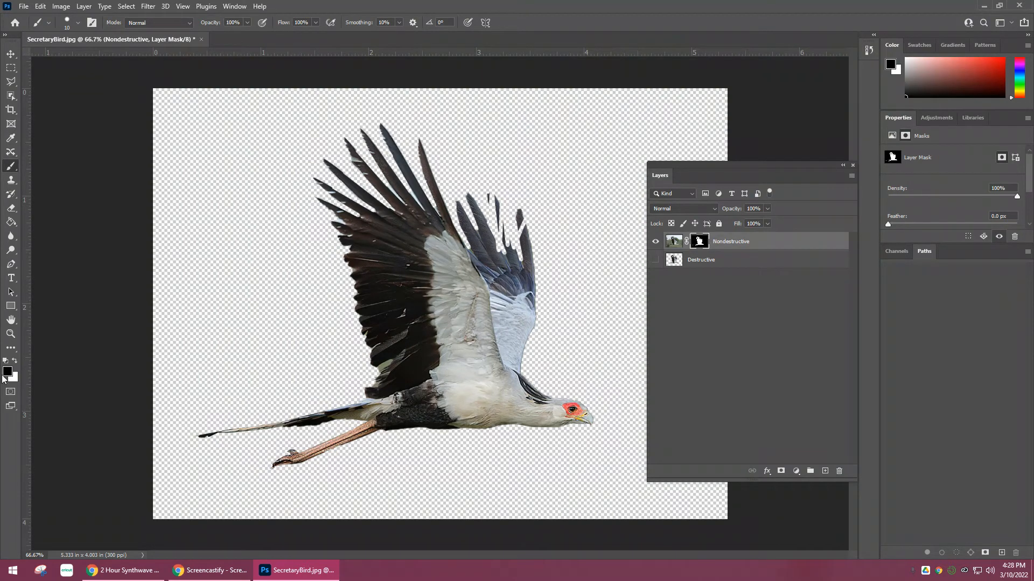
key(x)
mouse_move(514, 249)
mouse_down()
mouse_move(487, 195)
mouse_move(510, 252)
mouse_move(493, 208)
mouse_up()
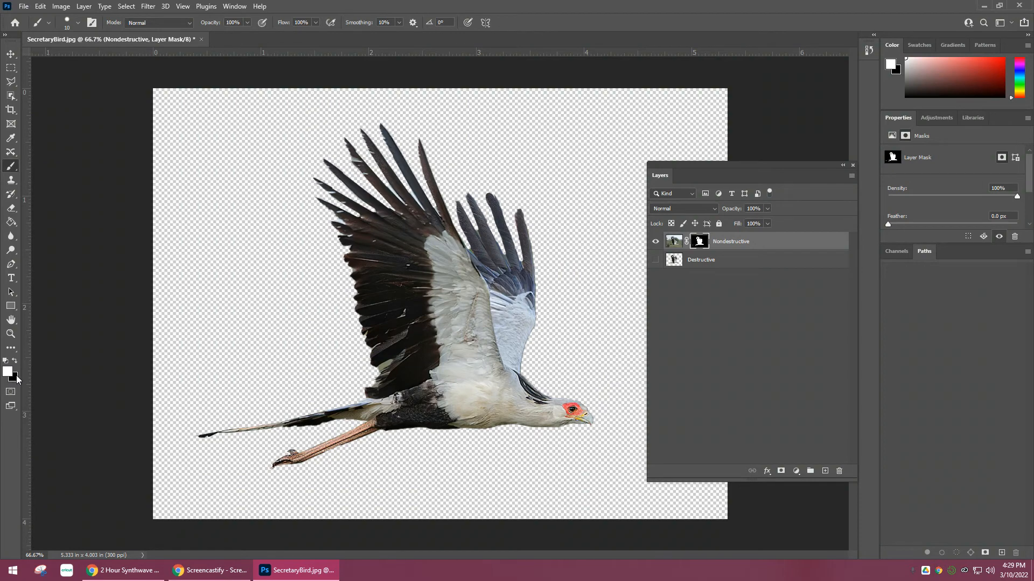
- Switch the brush colour to black and enlarge the brush to 90 px
key(x)
key(x)
key(x)
key(x)
key(x)
key(bracketright)
key(bracketright)
key(bracketright)
key(bracketright)
key(bracketright)
key(bracketright)
key(bracketright)
key(bracketright)
- Paint black on the Nondestructive layer's mask across both wings from the body upward, and undo the strokes
mouse_move(358, 380)
mouse_down()
mouse_move(382, 385)
mouse_move(406, 362)
mouse_move(533, 360)
mouse_up()
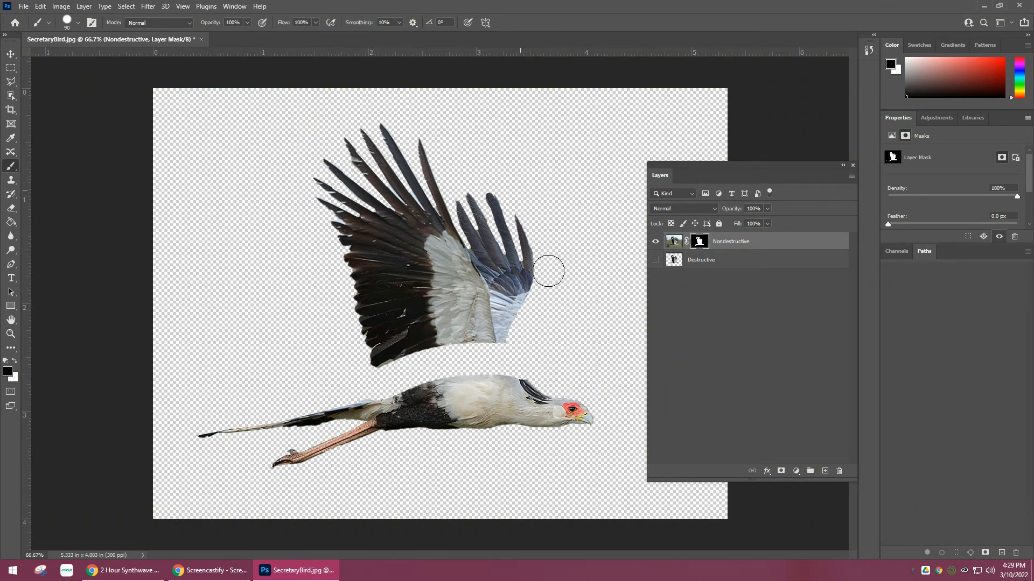
mouse_move(547, 270)
mouse_down()
mouse_move(522, 323)
mouse_move(384, 360)
mouse_up()
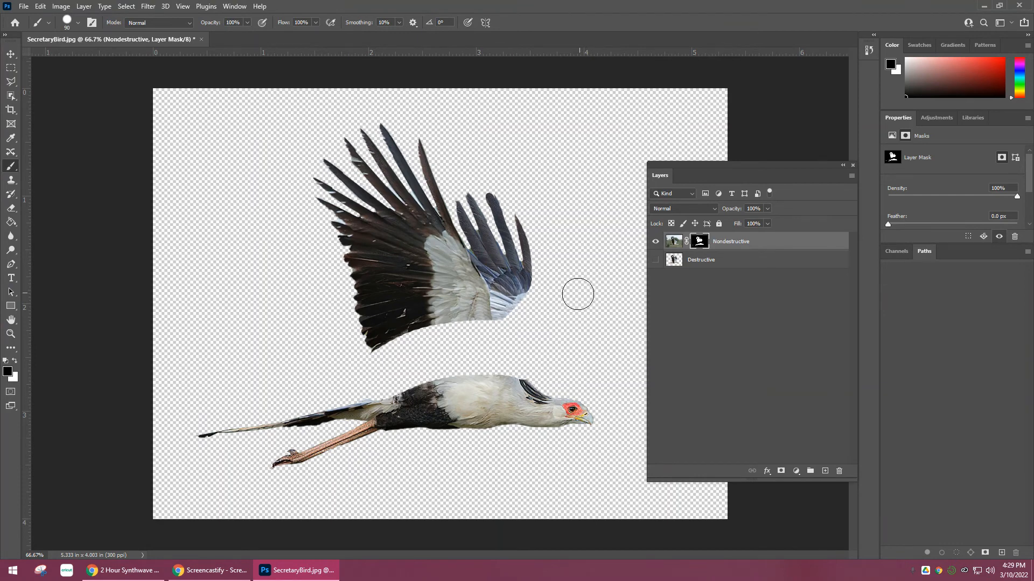
mouse_move(576, 293)
mouse_down()
mouse_move(377, 350)
mouse_move(553, 259)
mouse_move(298, 337)
mouse_move(290, 293)
mouse_move(502, 177)
mouse_move(445, 140)
mouse_move(429, 179)
mouse_move(340, 167)
mouse_move(380, 155)
mouse_move(347, 178)
mouse_up()
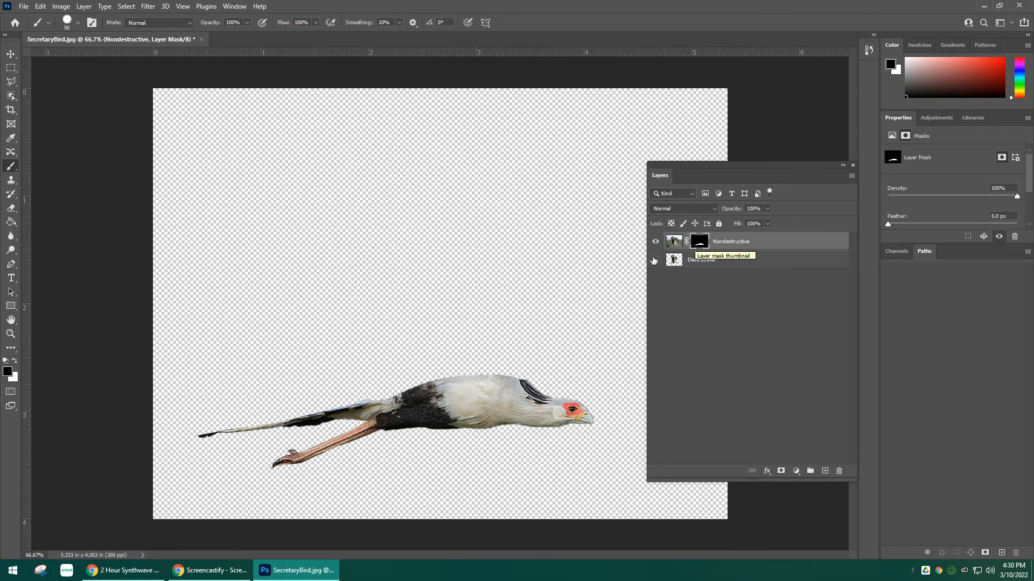
key(ctrl+z)
key(ctrl+z)
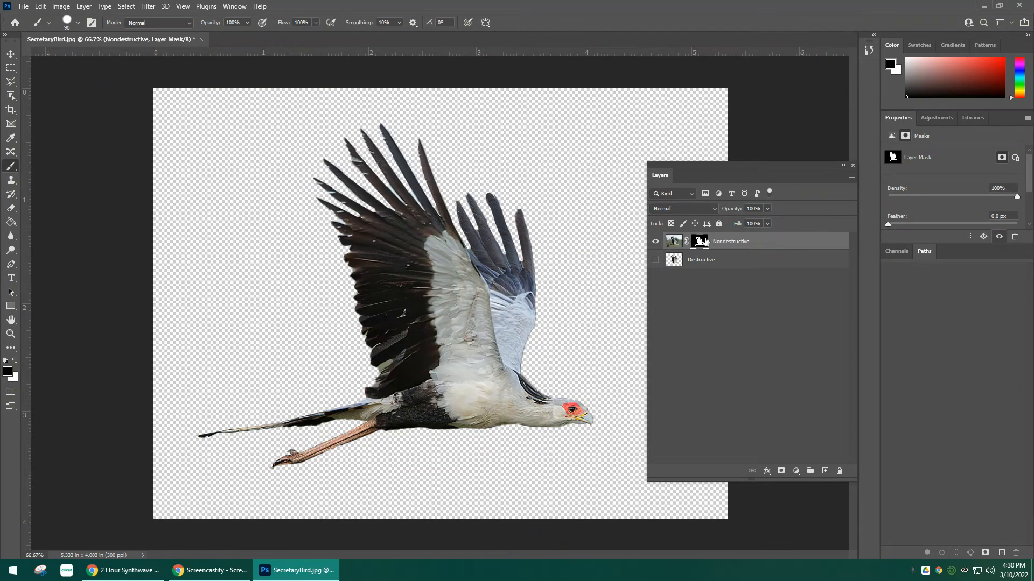
- Paint black over the wings on the Nondestructive layer's image instead of its mask, disable the mask to compare, and undo both
click(676, 242)
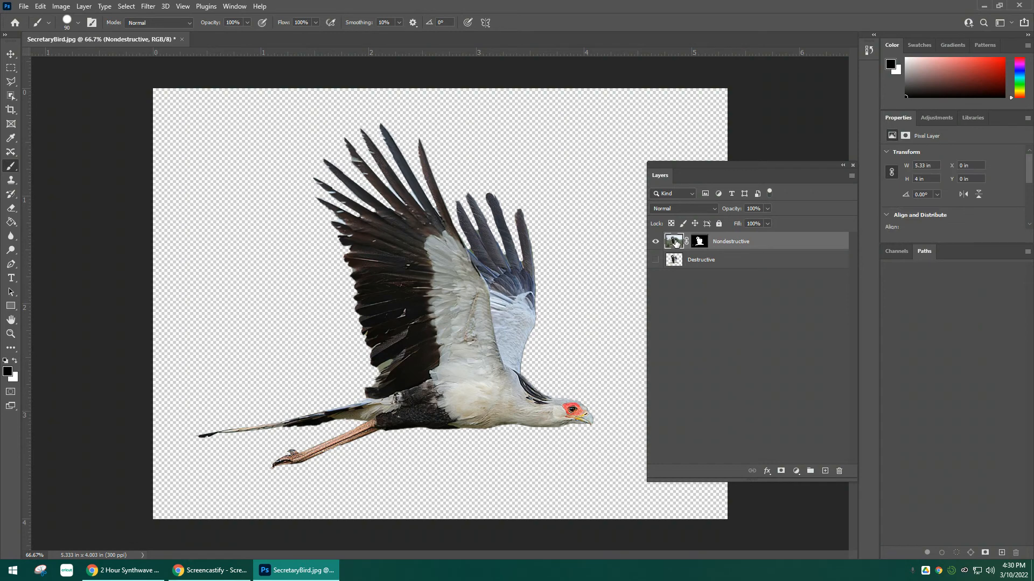
mouse_move(465, 231)
mouse_down()
mouse_move(436, 269)
mouse_move(455, 350)
mouse_move(501, 269)
mouse_up()
mouse_move(402, 295)
mouse_down()
mouse_move(615, 377)
mouse_move(521, 430)
mouse_up()
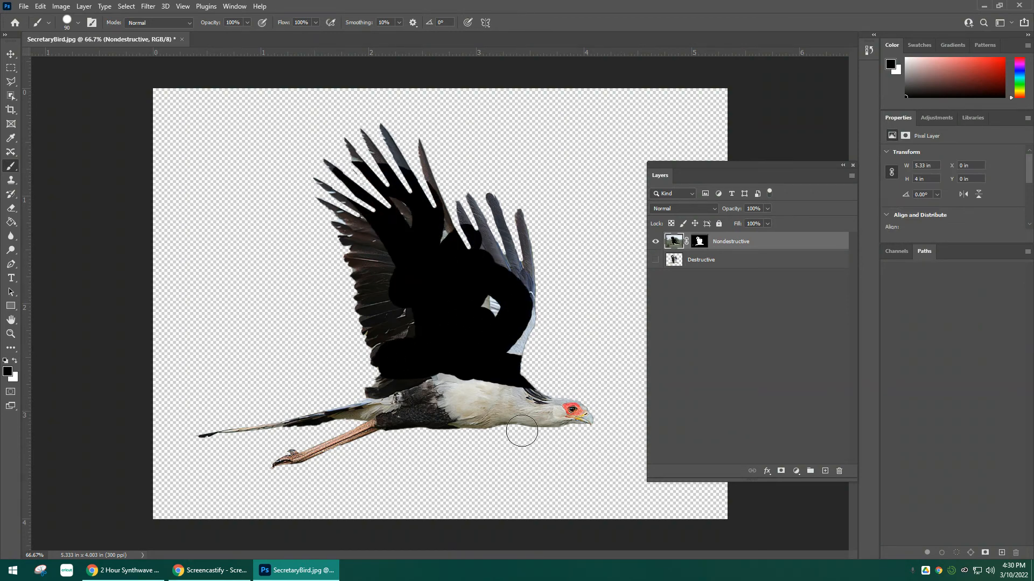
right_click(699, 244)
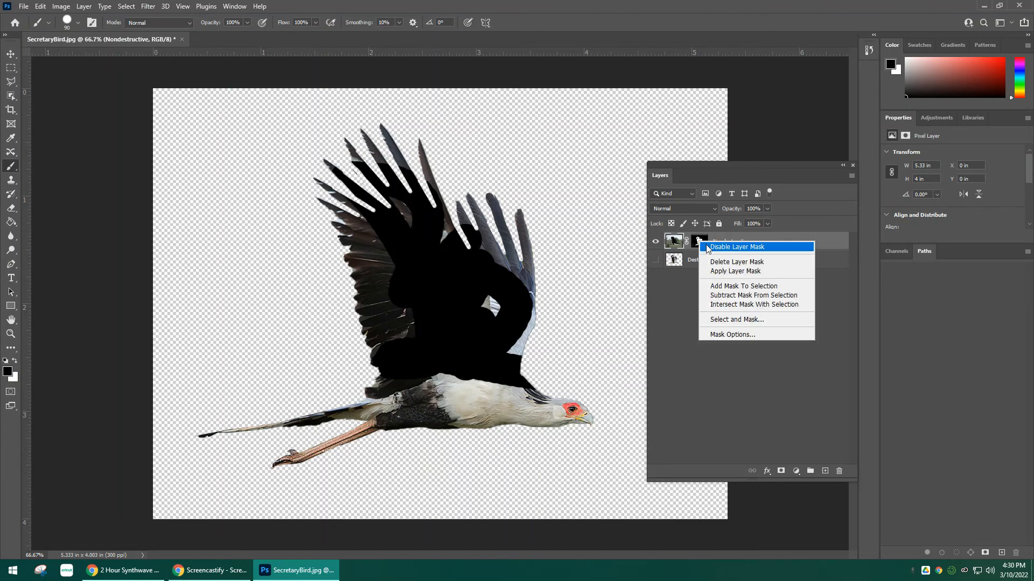
click(708, 248)
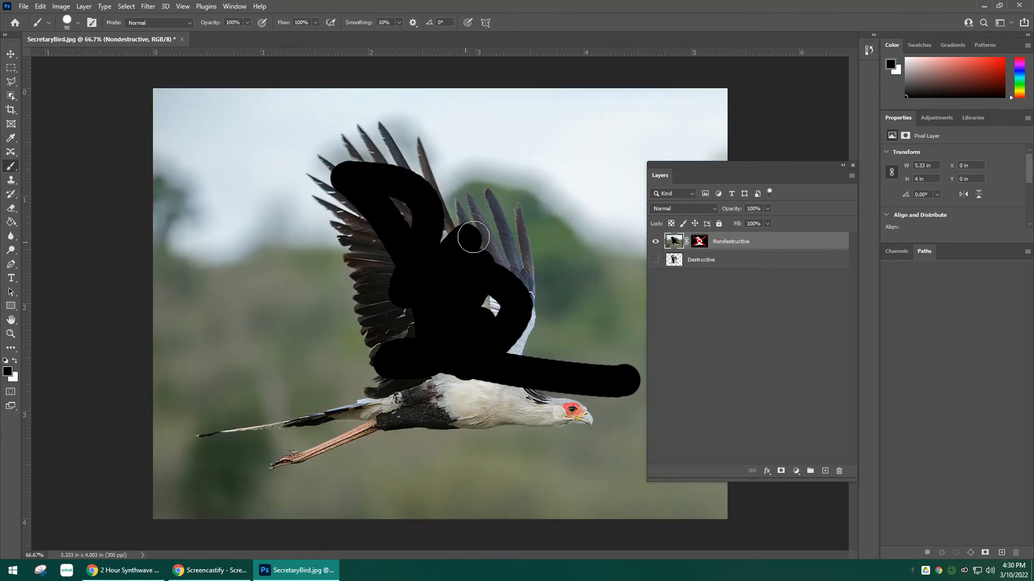
key(ctrl+z)
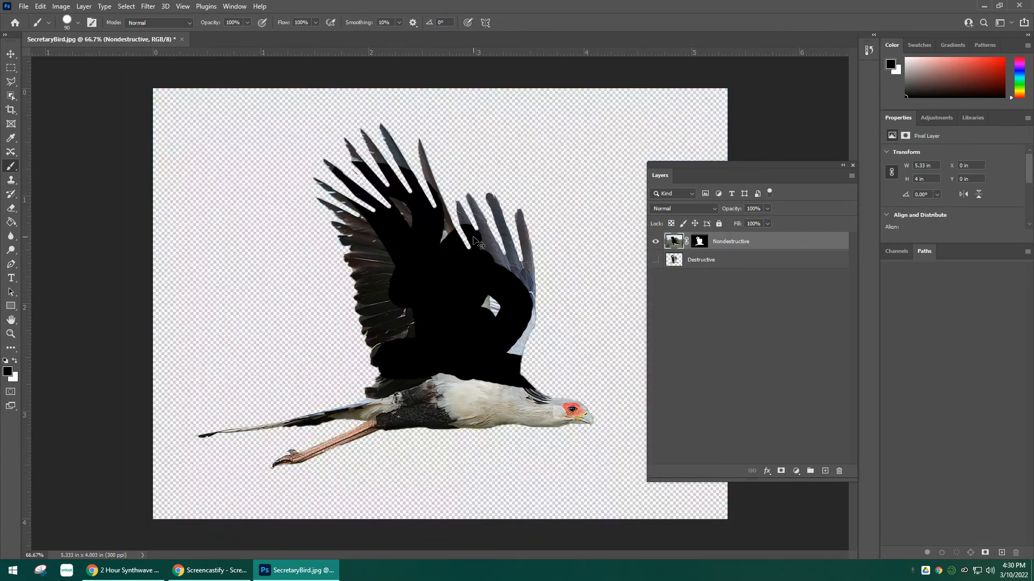
key(ctrl+z)
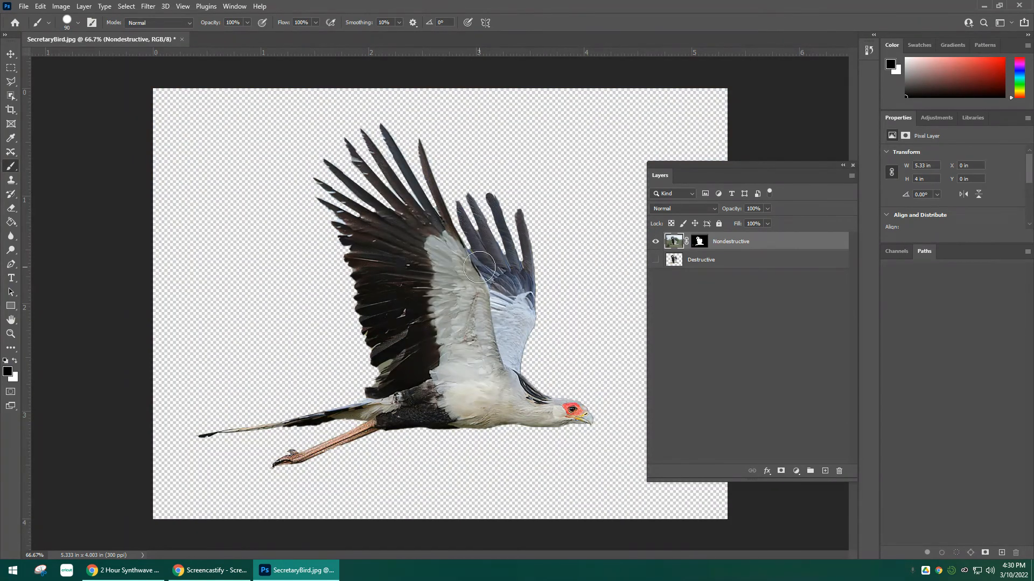
- Select the Nondestructive layer's mask and paint black over the upper part of both wings
click(699, 242)
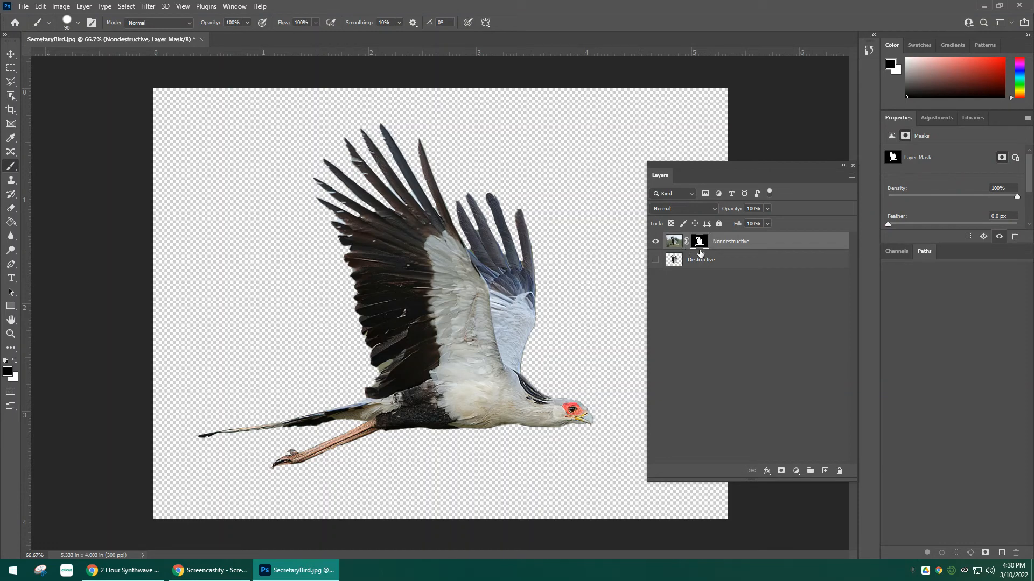
mouse_move(514, 226)
mouse_down()
mouse_move(364, 305)
mouse_move(528, 205)
mouse_move(477, 210)
mouse_move(454, 194)
mouse_move(319, 234)
mouse_move(353, 169)
mouse_move(318, 180)
mouse_up()
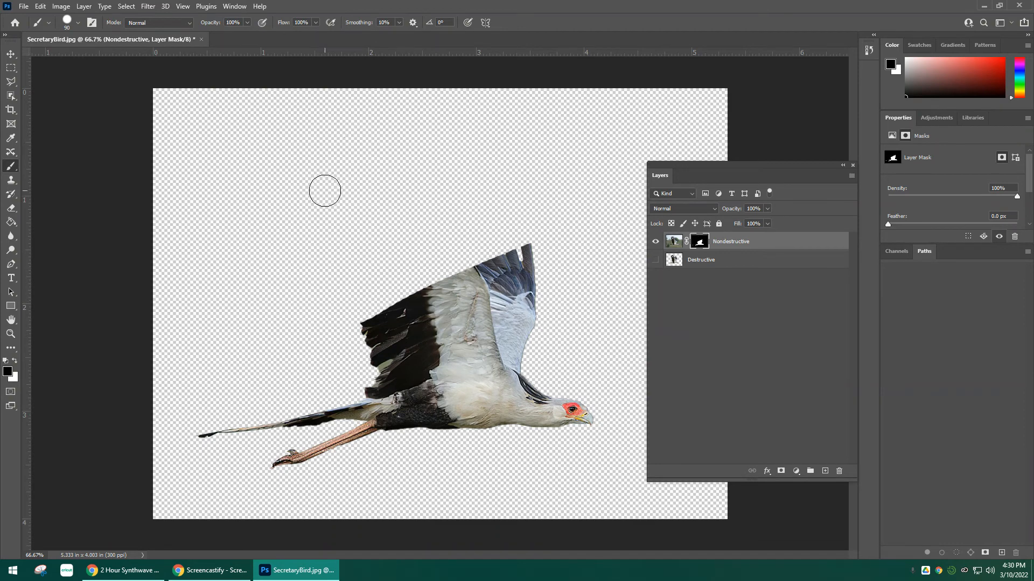
- Paint white on the mask over parts of the hidden wings, freehand and in a straight line, and undo the strokes
key(x)
mouse_move(439, 168)
mouse_down()
mouse_move(414, 225)
mouse_move(359, 270)
mouse_move(463, 207)
mouse_up()
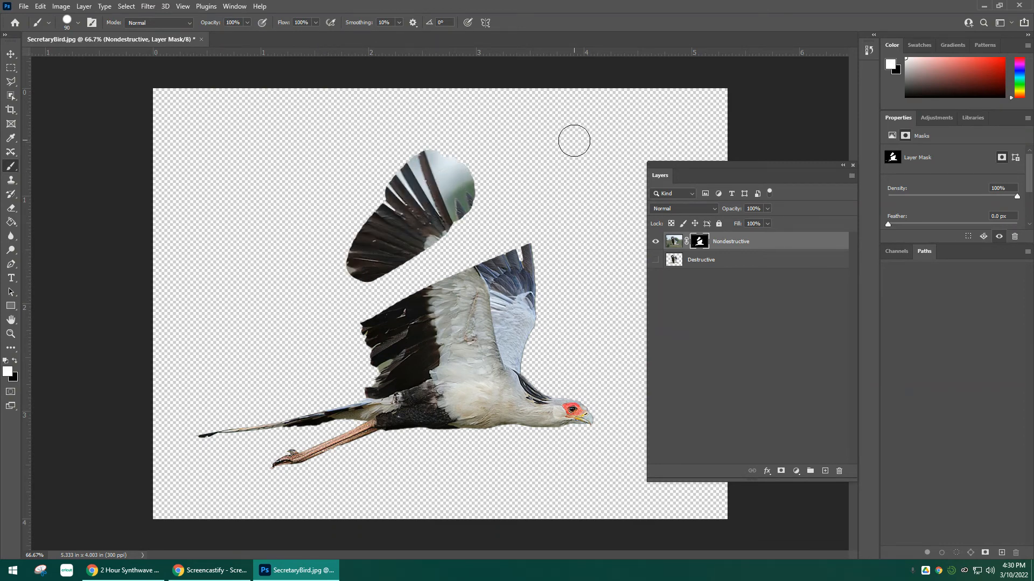
key(ctrl+z)
click(551, 235)
shift+click(339, 333)
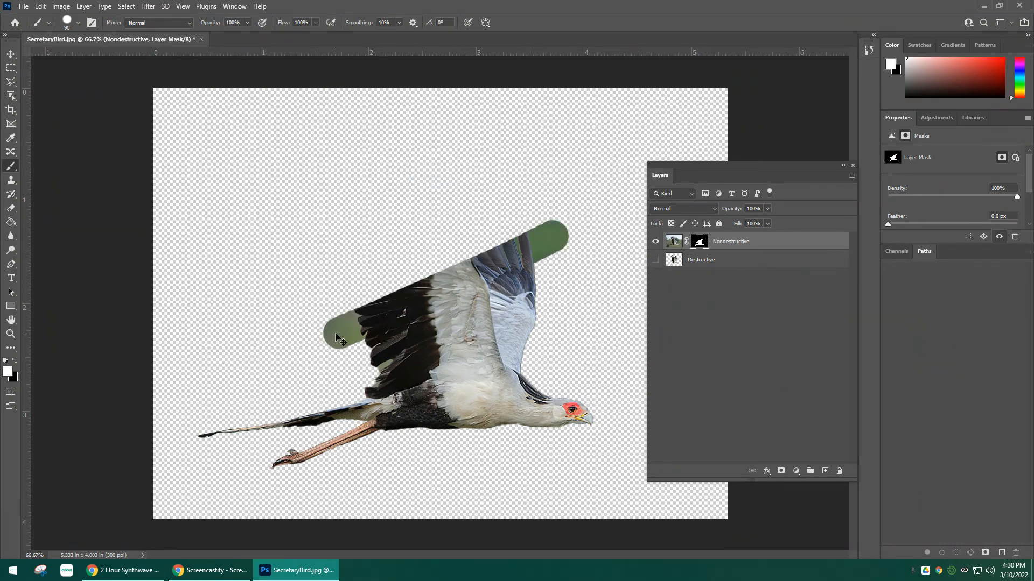
key(ctrl+z)
key(ctrl+z)
- Paint black on the mask over the rest of both wings, leaving only the bird's body, tail and legs
key(x)
mouse_move(335, 333)
mouse_down()
mouse_move(435, 297)
mouse_move(344, 343)
mouse_move(506, 260)
mouse_move(550, 251)
mouse_move(367, 347)
mouse_move(364, 383)
mouse_move(470, 366)
mouse_move(552, 371)
mouse_move(484, 357)
mouse_move(357, 381)
mouse_up()
key(ctrl+z)
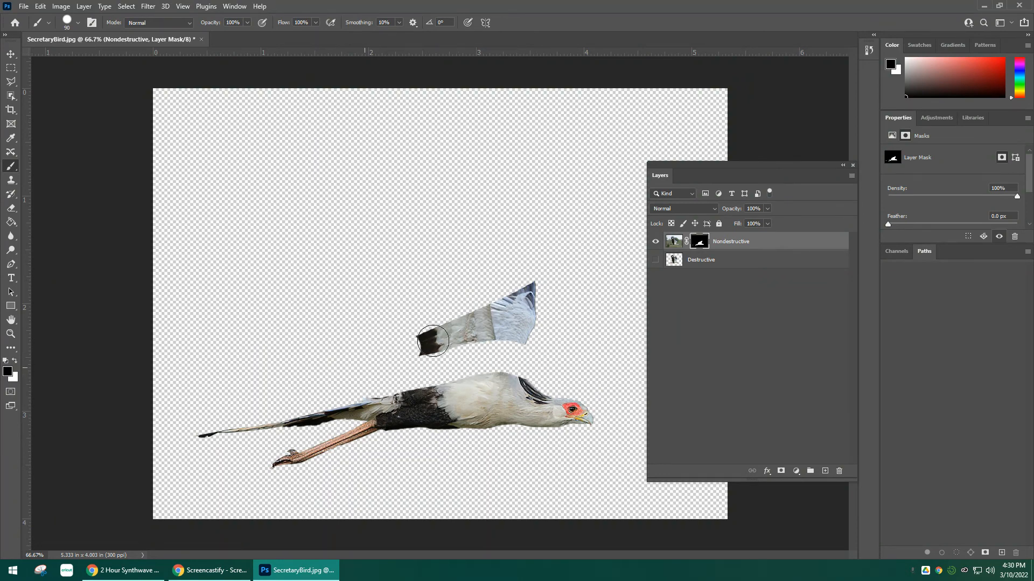
mouse_move(433, 341)
mouse_down()
mouse_move(534, 333)
mouse_move(525, 266)
mouse_move(517, 315)
mouse_move(433, 337)
mouse_move(538, 296)
mouse_up()
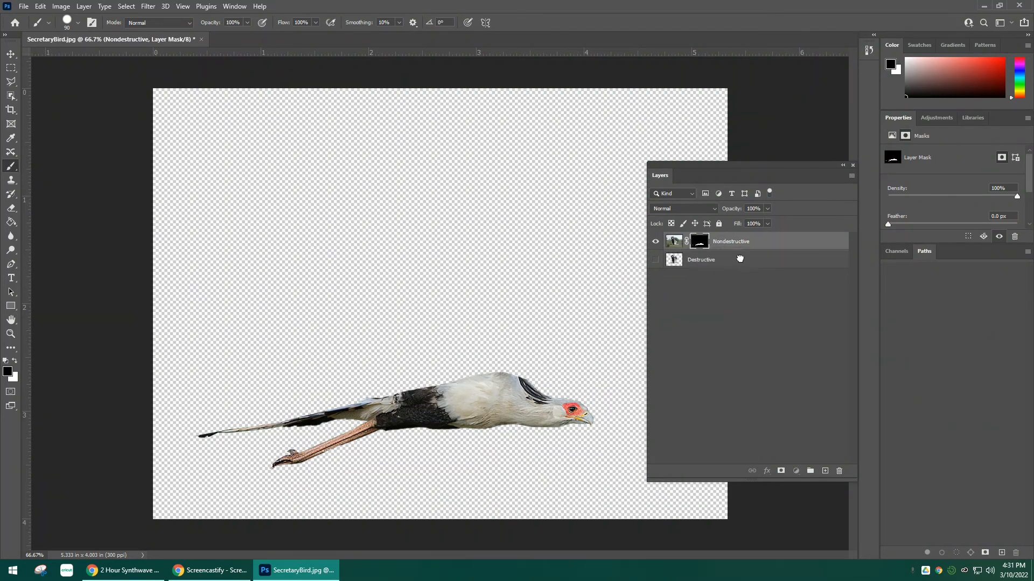
- Delete the Destructive layer
drag(739, 259, 842, 471)
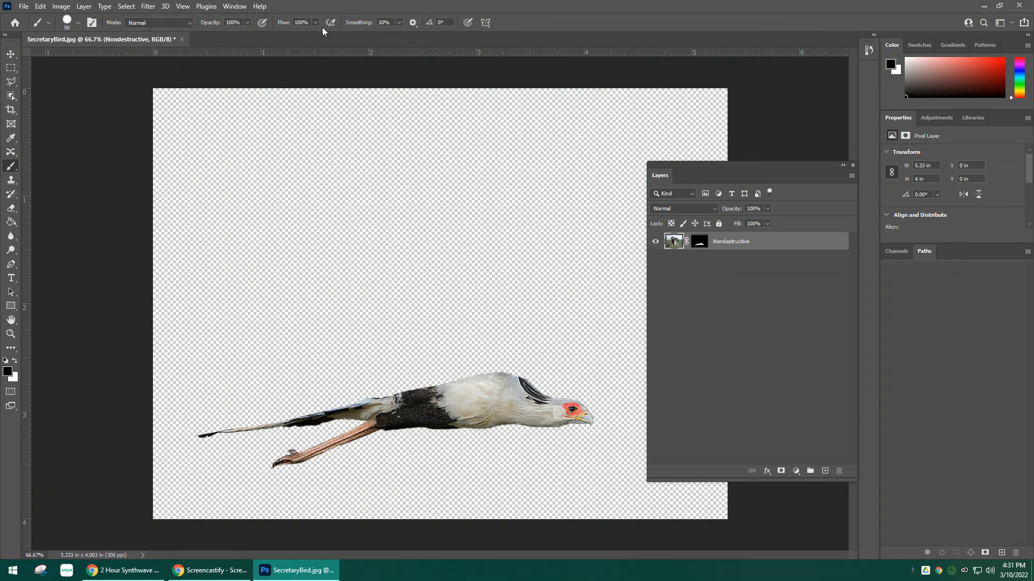
- Save the document on the computer as a Photoshop PSD file, named with the author's surname followed by "_MaskDemo2"
click(43, 7)
mouse_move(25, 7)
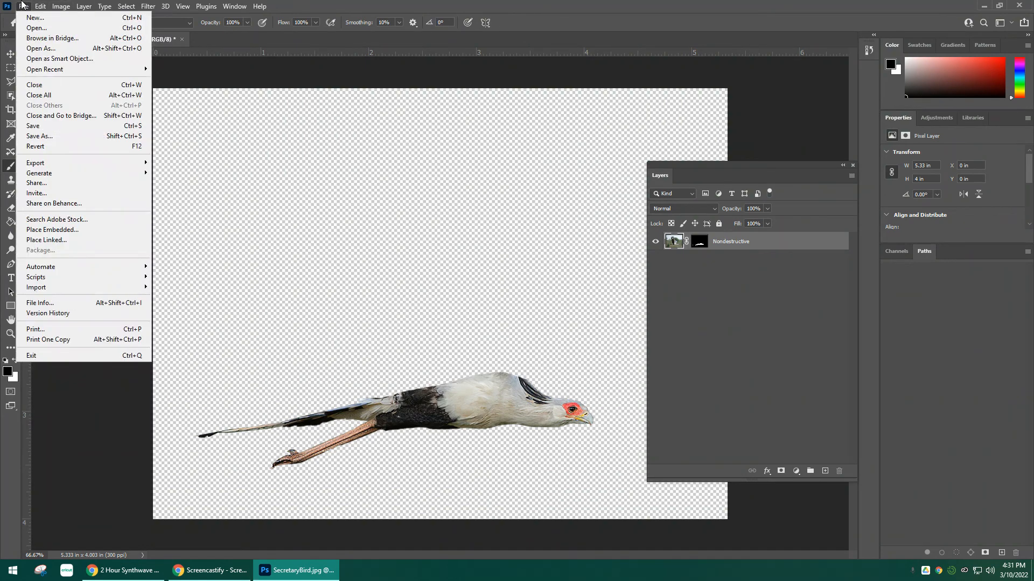
click(39, 136)
click(510, 338)
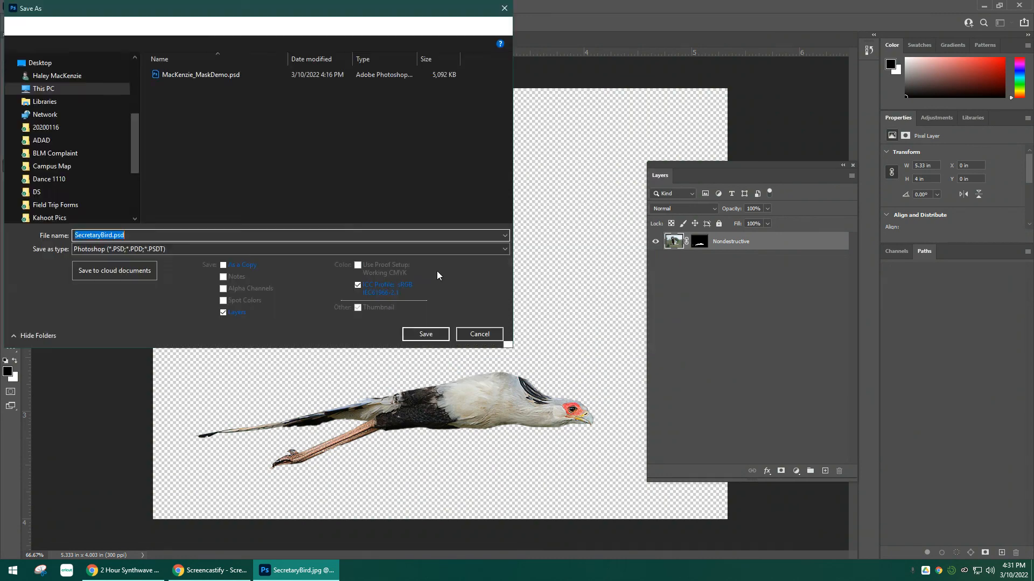
click(112, 235)
click(181, 77)
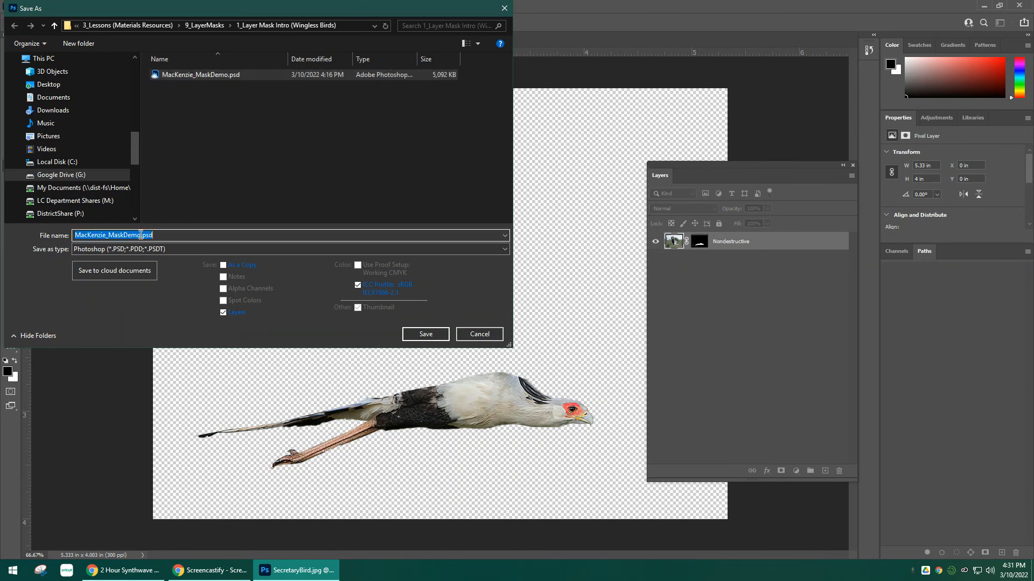
click(143, 235)
text(2)
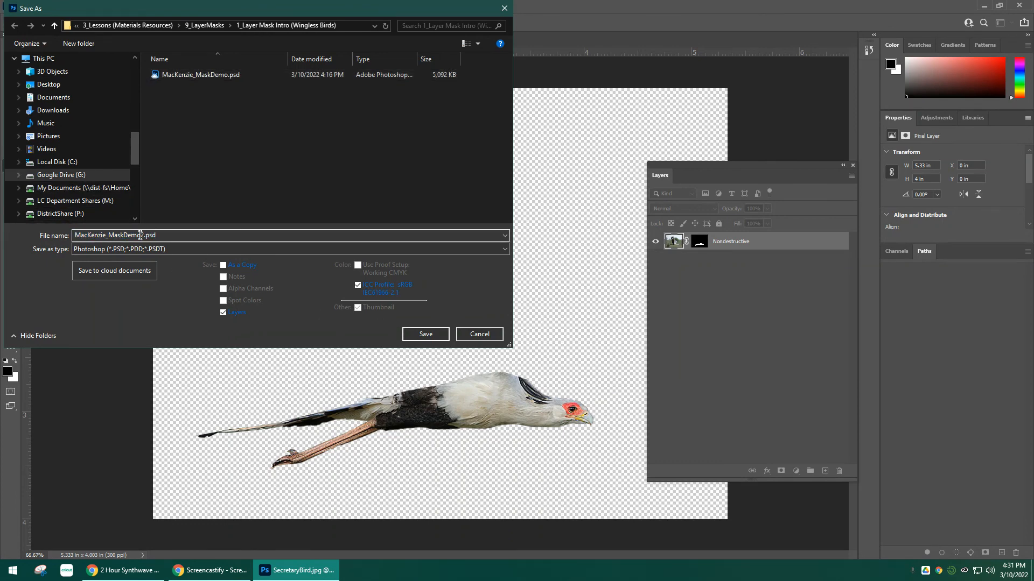
click(424, 334)
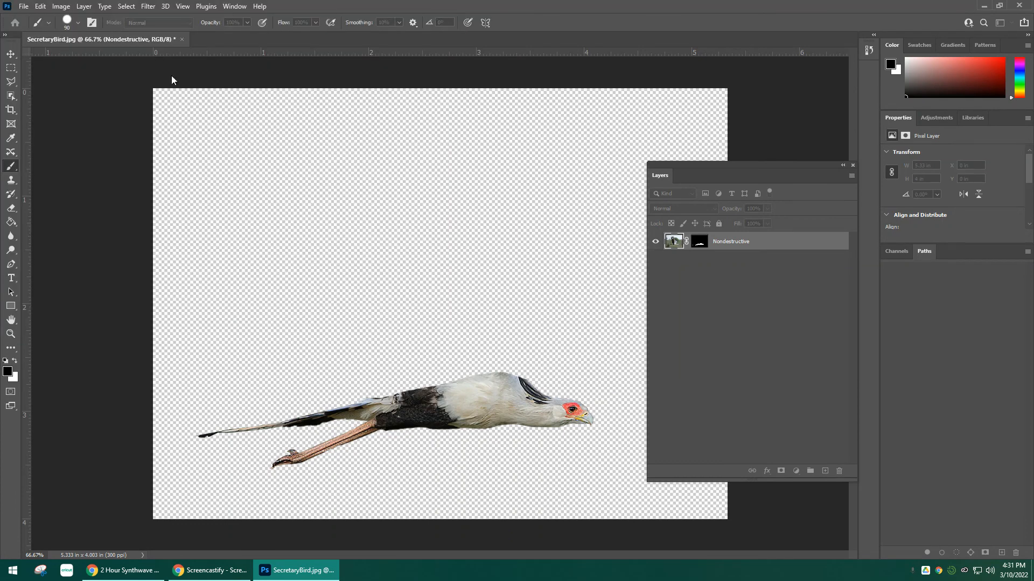
- Save a JPEG version of the document on the computer under the same file name
click(24, 6)
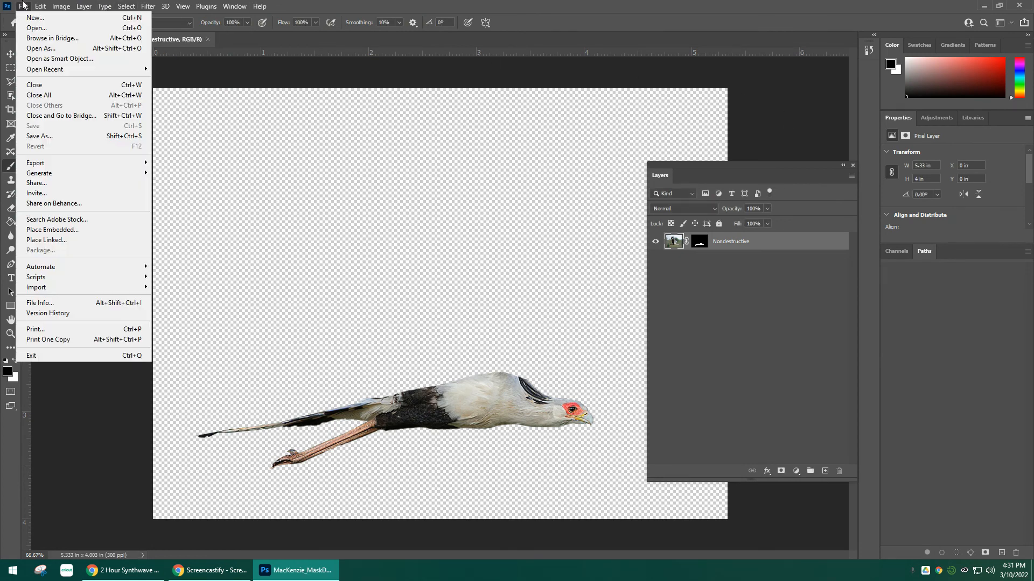
click(65, 135)
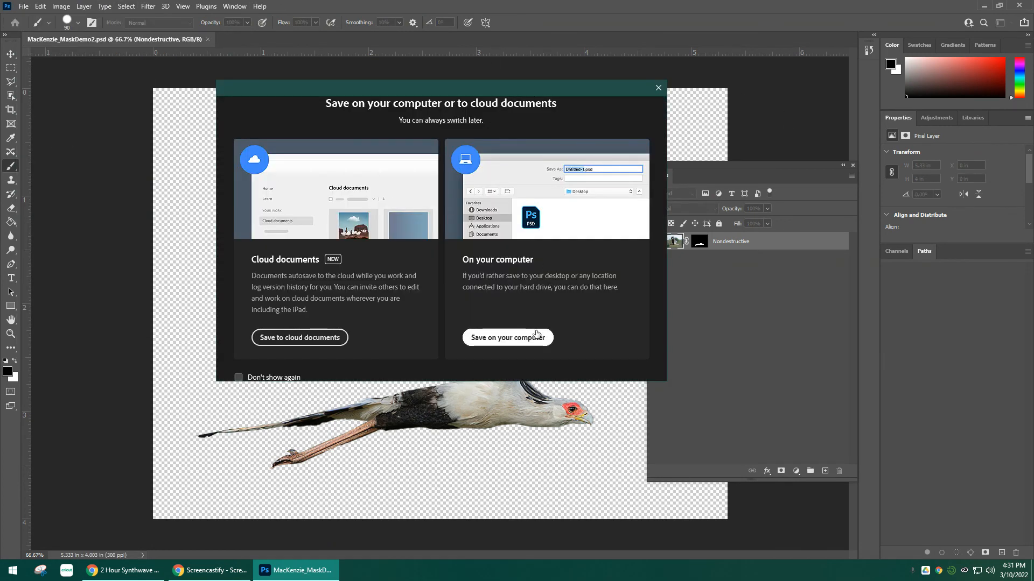
click(508, 338)
click(143, 251)
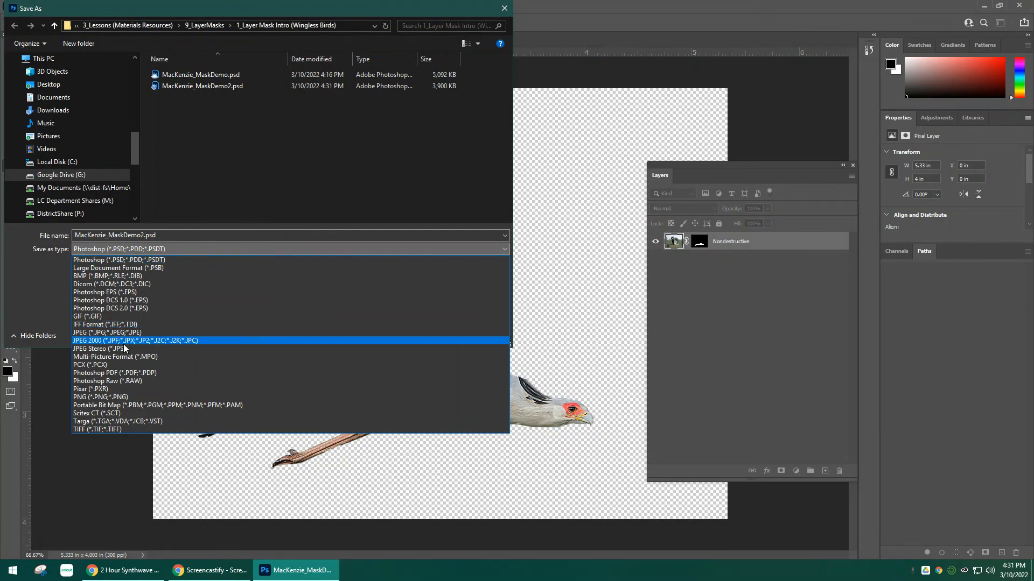
click(141, 330)
click(431, 334)
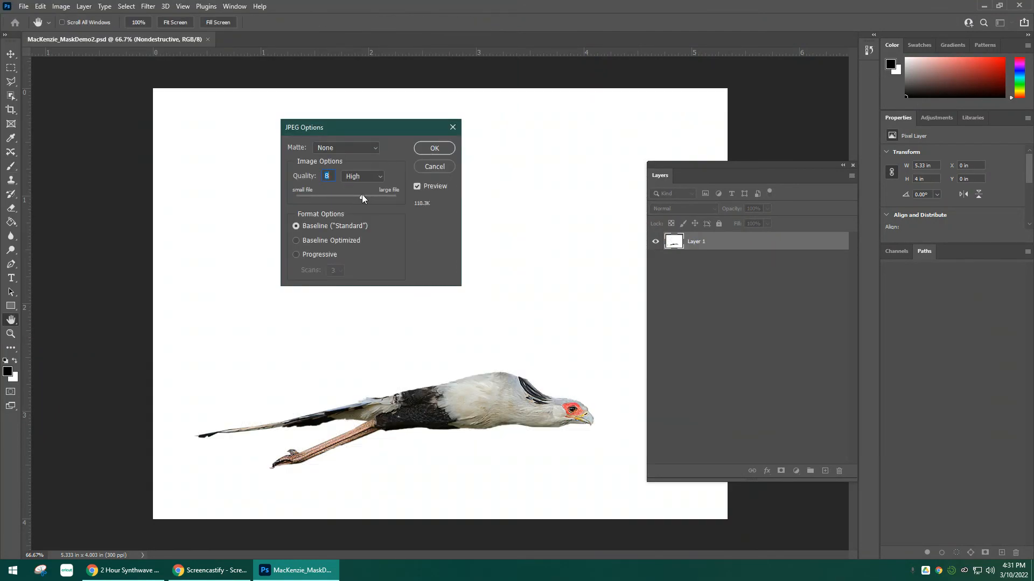
- Set the JPEG quality to 12 (Maximum) and finish the export
drag(362, 195, 402, 197)
drag(418, 132, 220, 238)
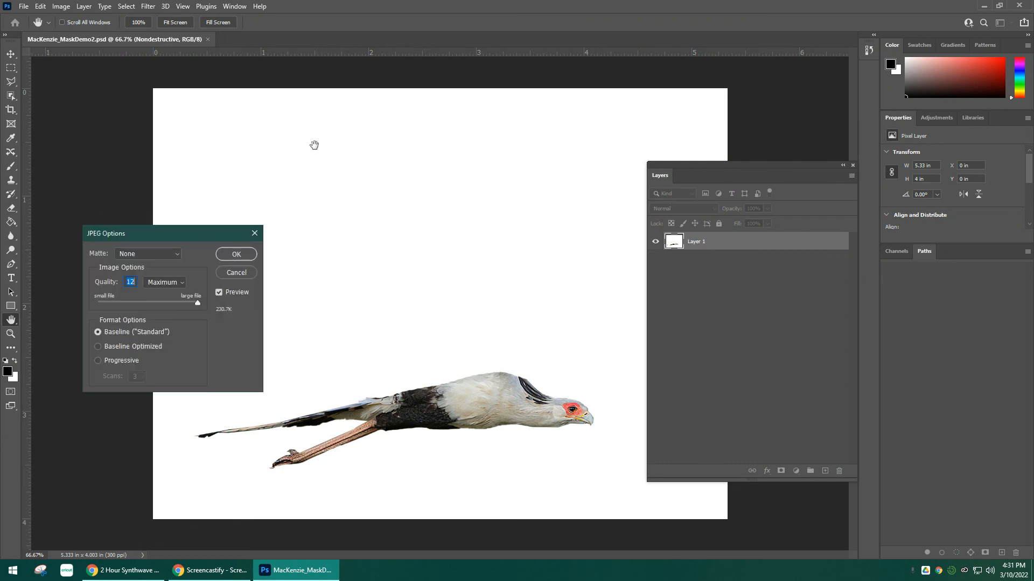
click(236, 254)
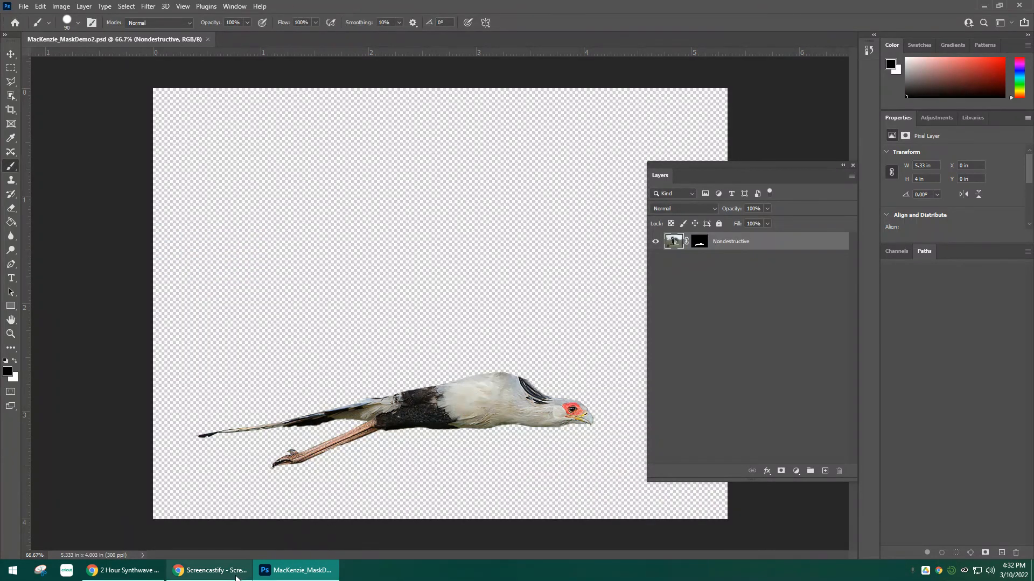